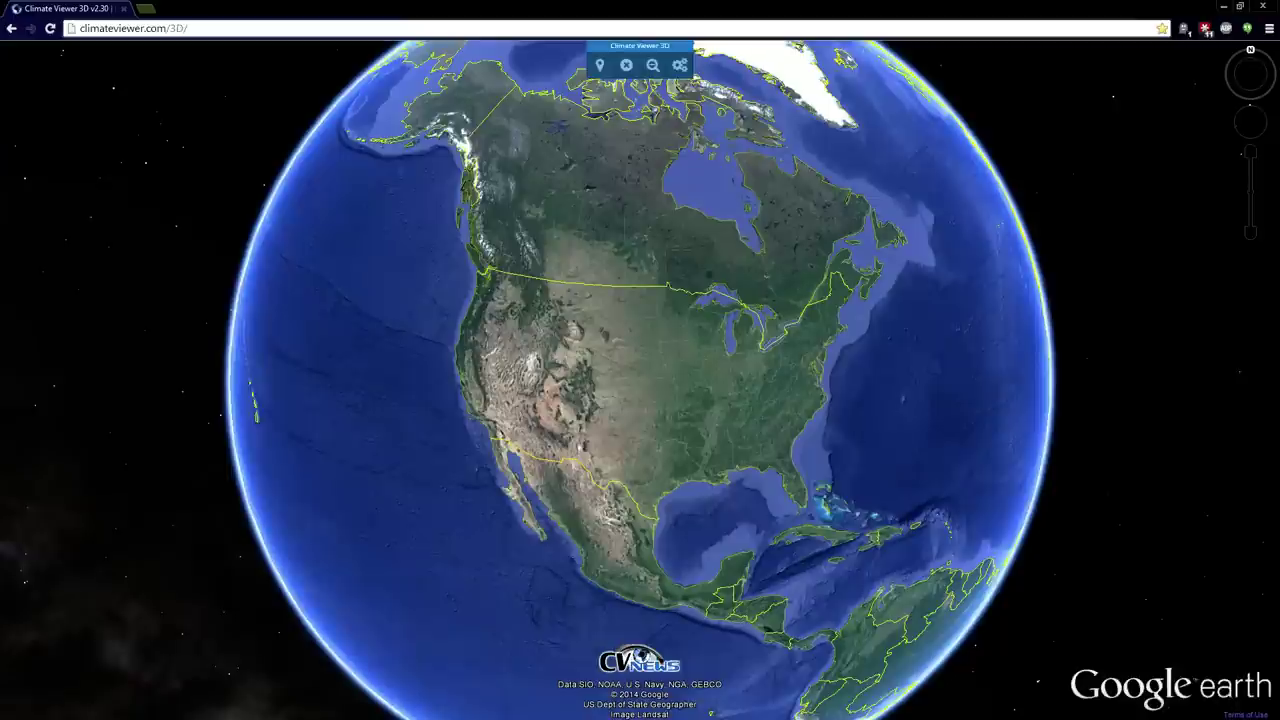
Step: Switch to Sublime Text and scroll through the index.html source
key("alt+Tab")
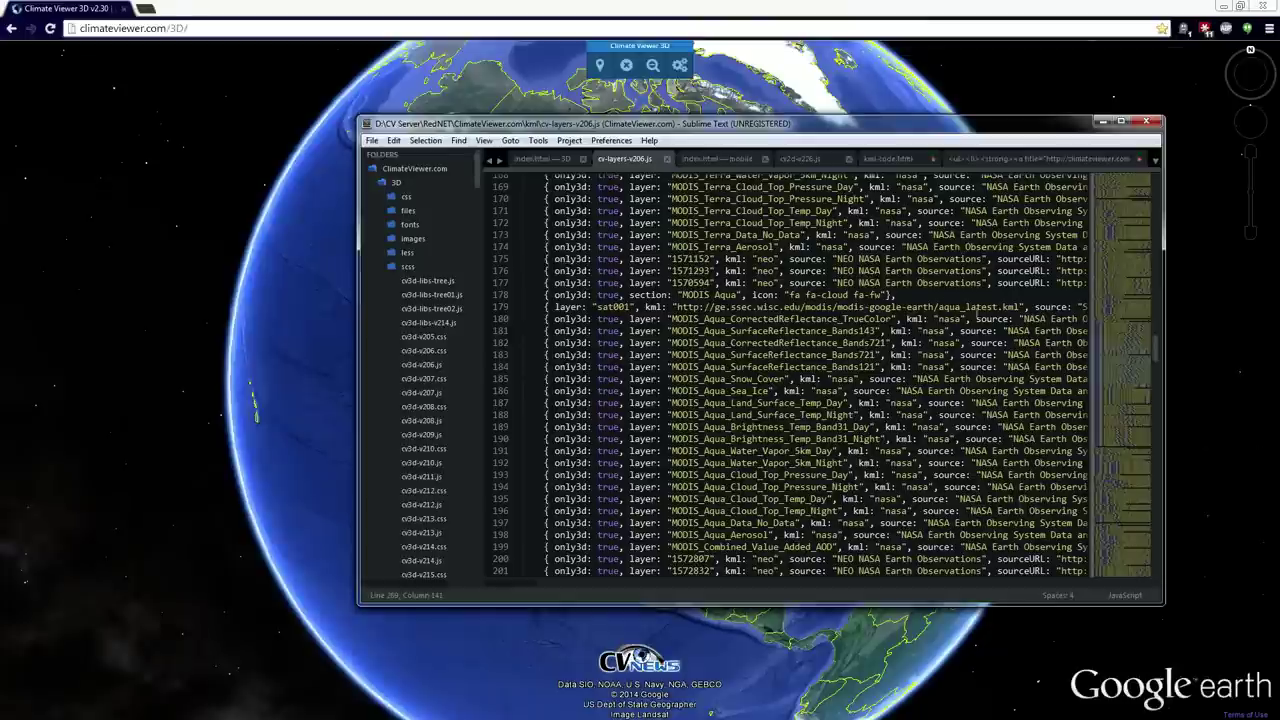
left_click(567, 163)
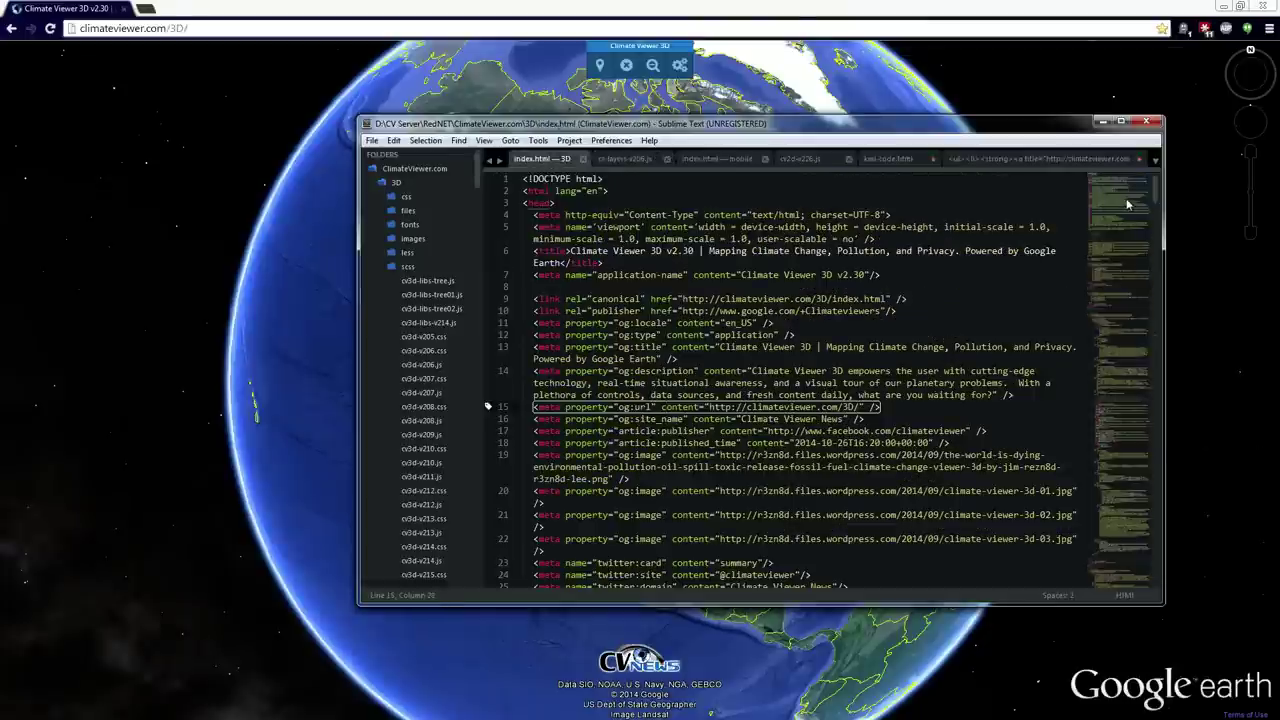
scroll(1125, 245, "down", 9)
scroll(1125, 245, "down", 20)
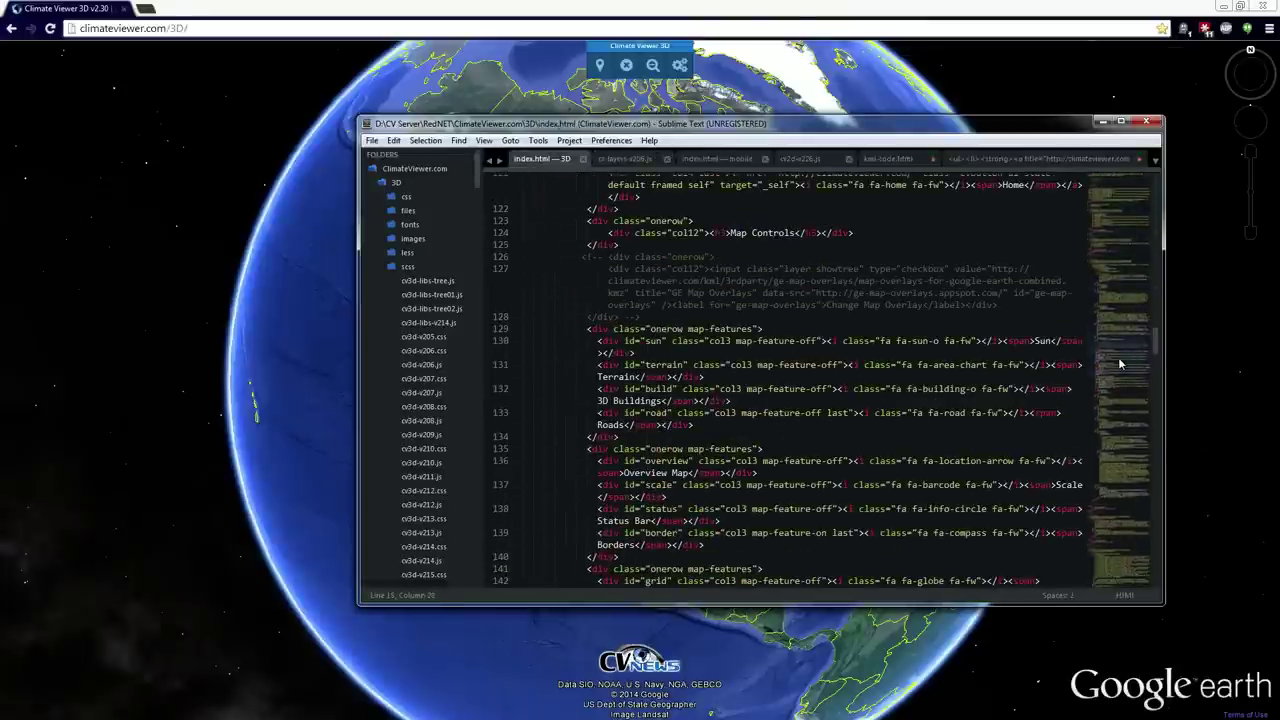
scroll(1114, 404, "down", 18)
scroll(1122, 451, "up", 8)
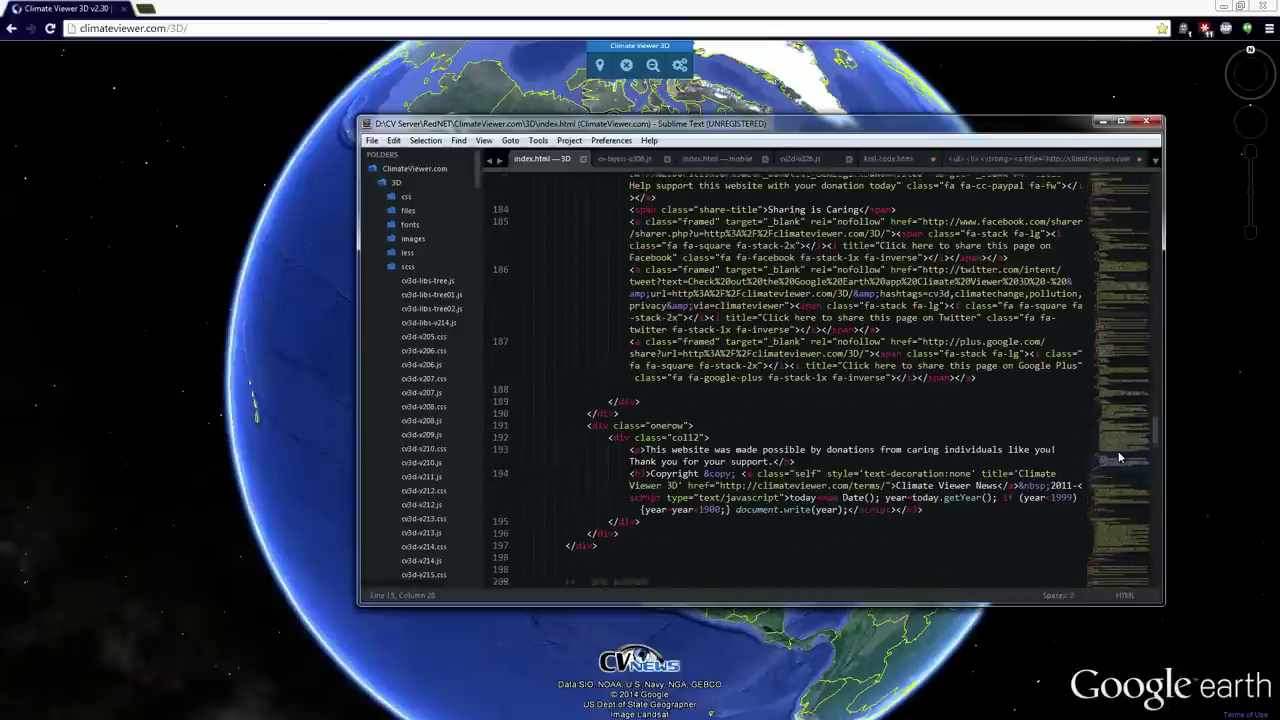
scroll(1122, 451, "up", 20)
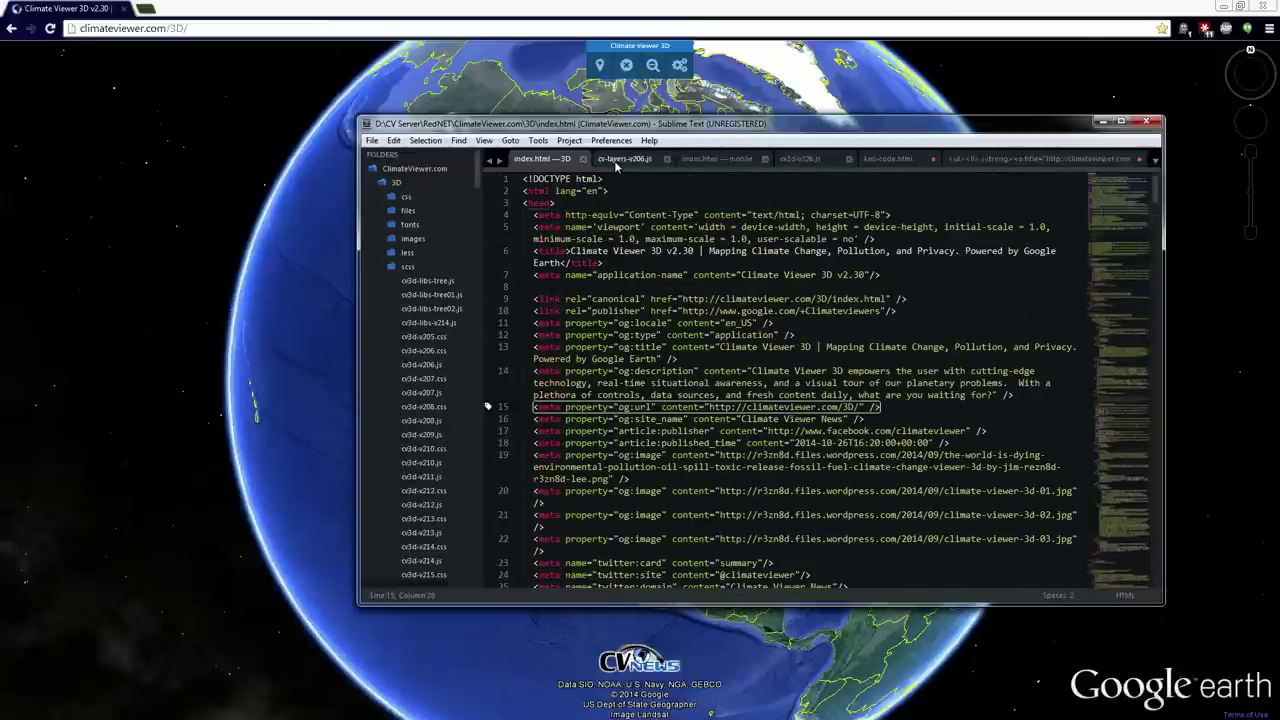
Step: Scroll through cv-layers-v206.js, then minimize the editor
left_click(616, 160)
scroll(1130, 375, "down", 16)
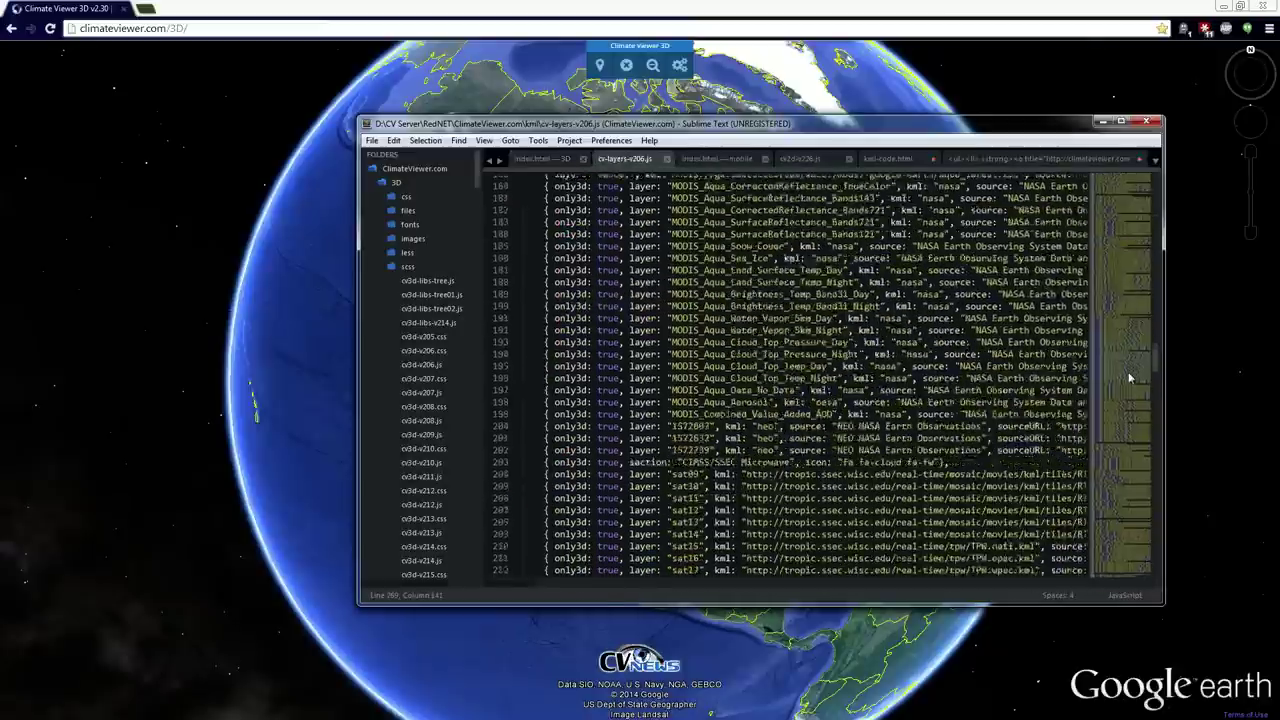
scroll(1122, 414, "down", 13)
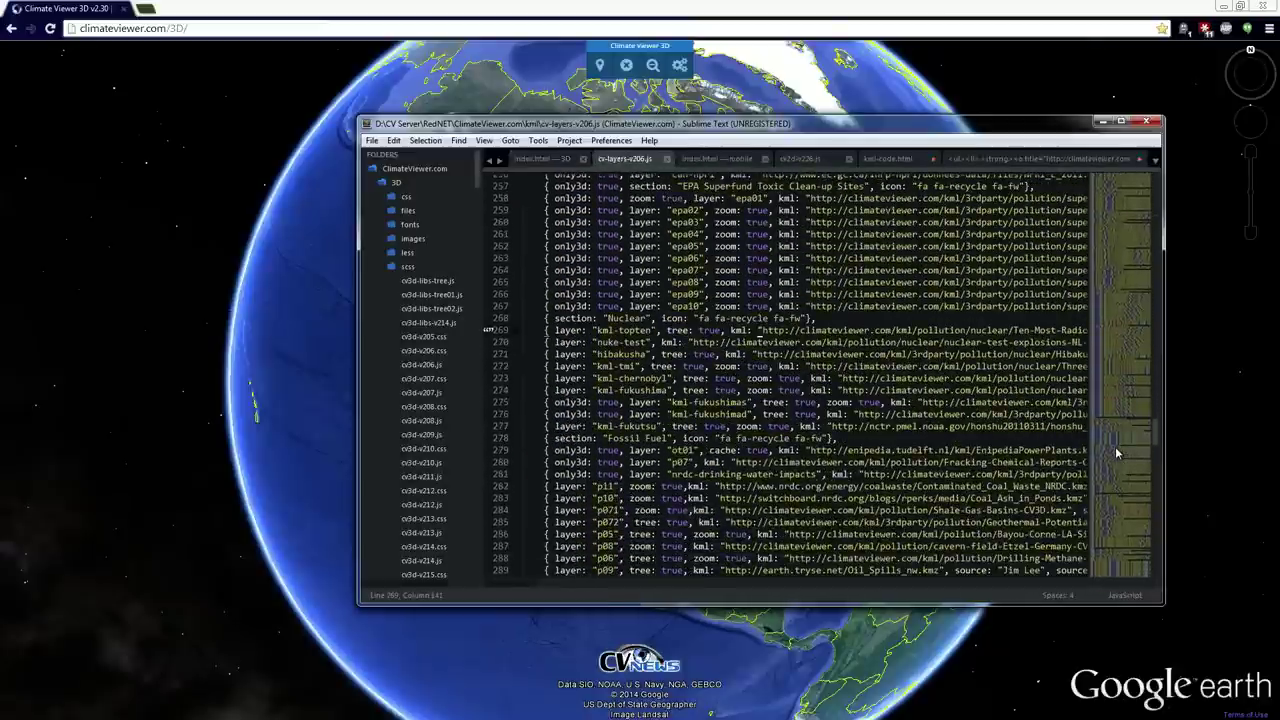
scroll(1118, 418, "up", 11)
scroll(1118, 418, "up", 20)
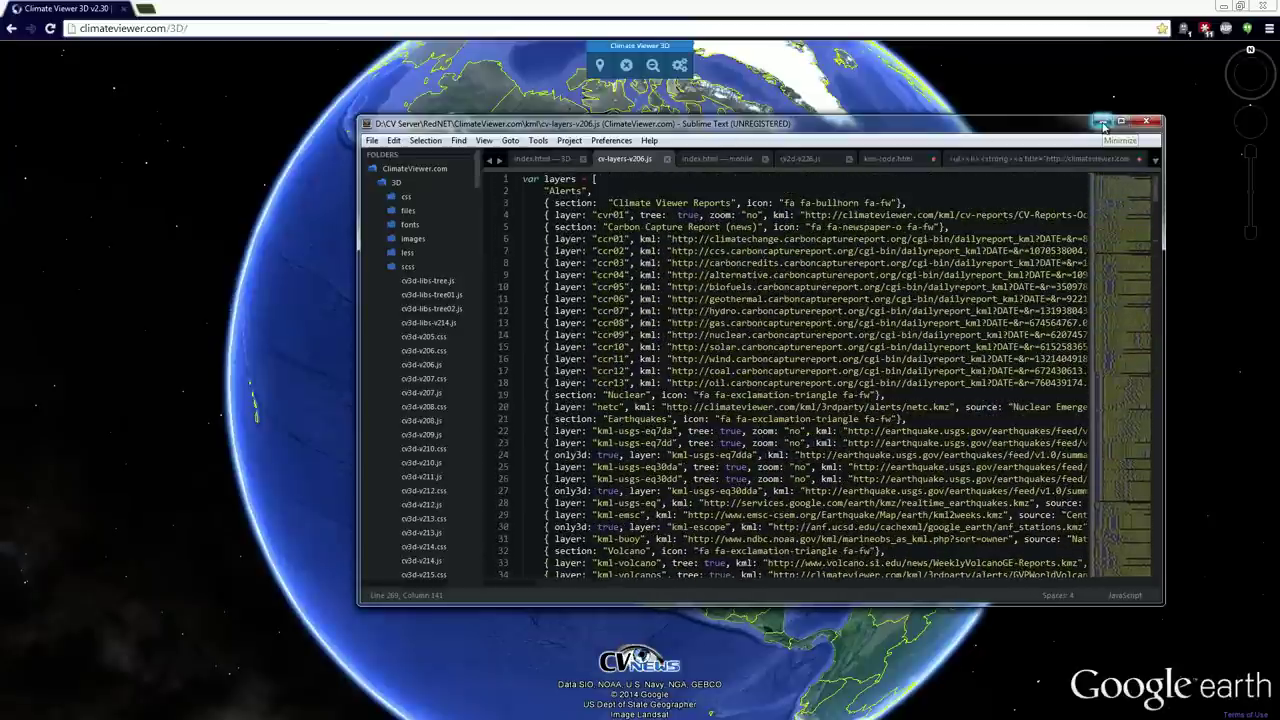
left_click(1102, 124)
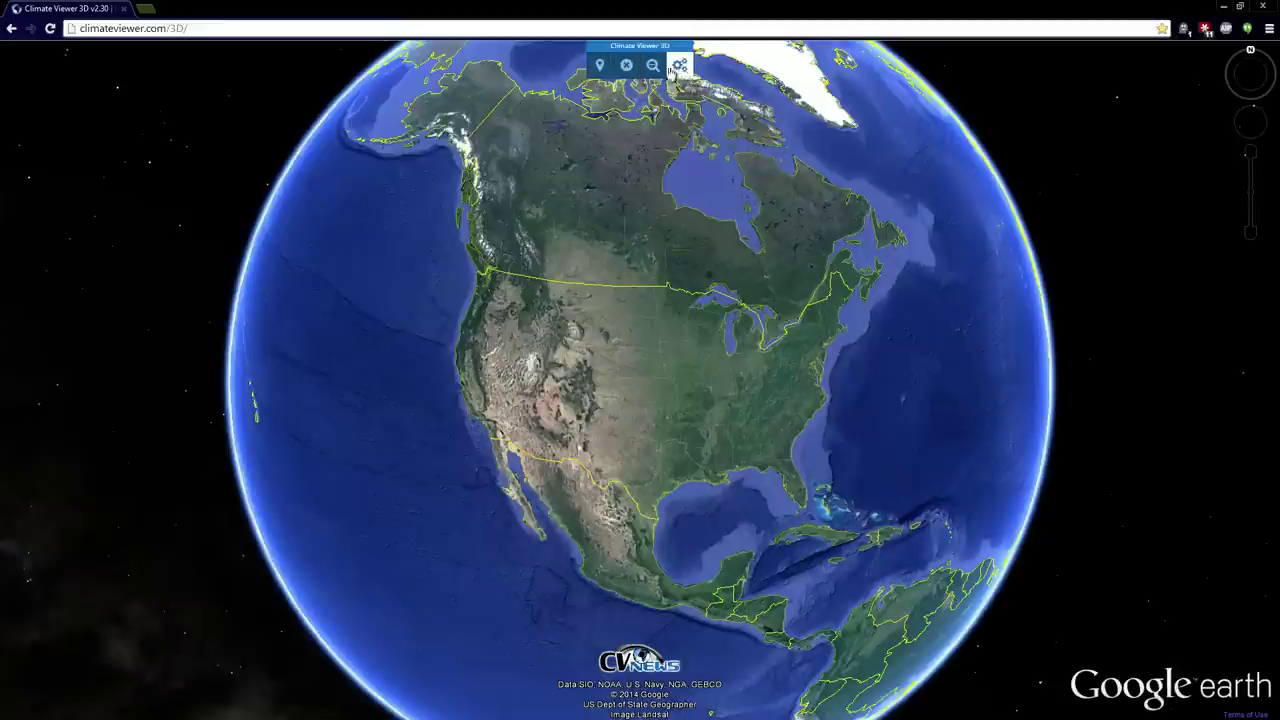
Step: Toggle the map layers and options panels, then zoom out to the whole Earth
left_click(601, 67)
left_click(605, 70)
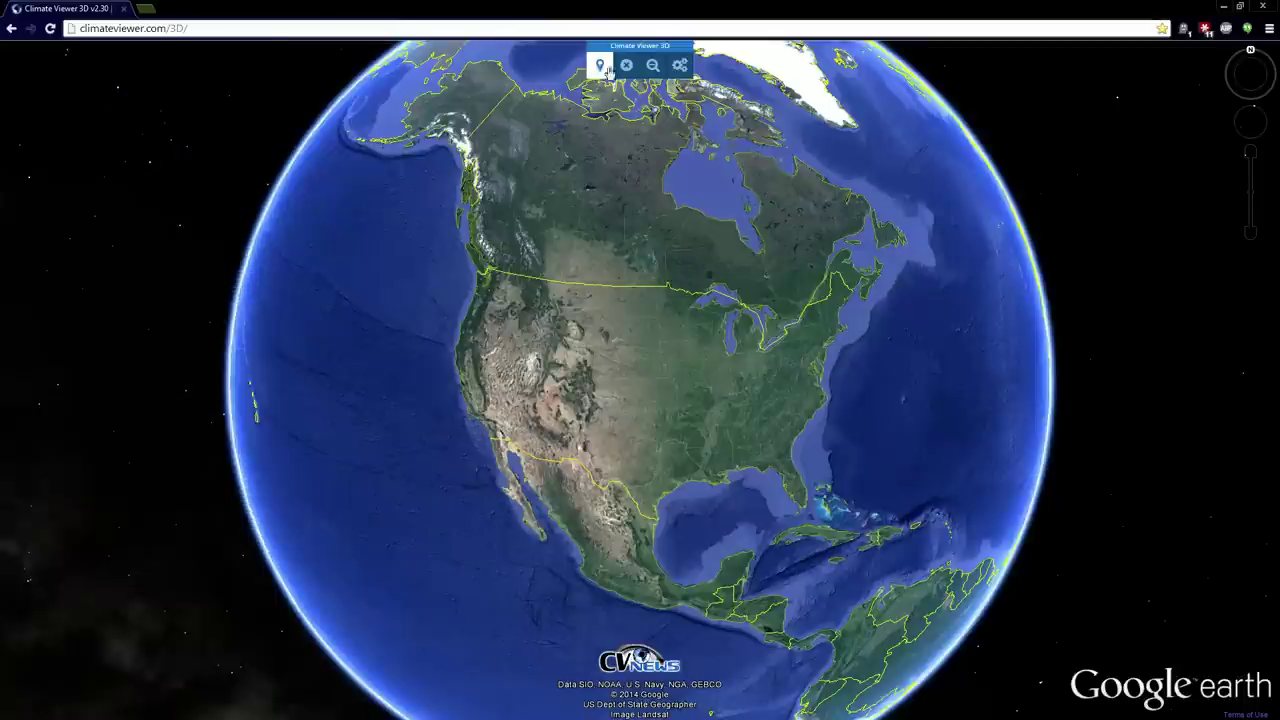
left_click(679, 72)
left_click(679, 72)
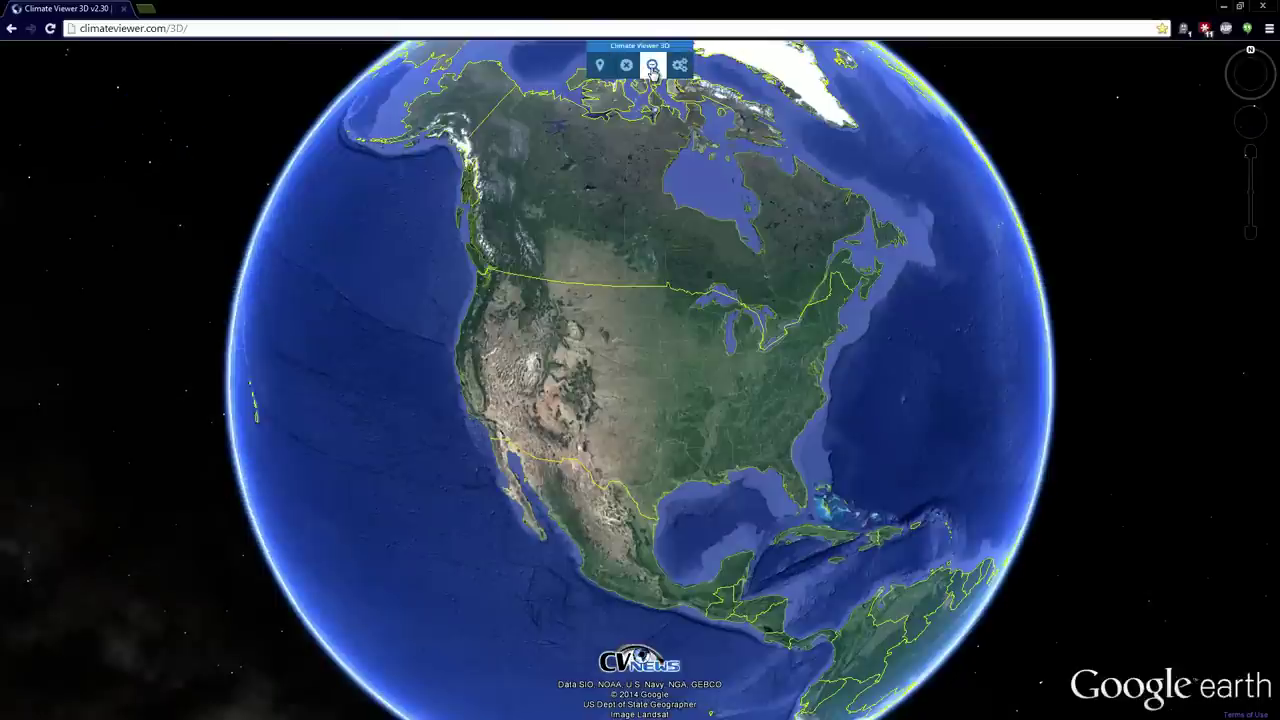
left_click(652, 68)
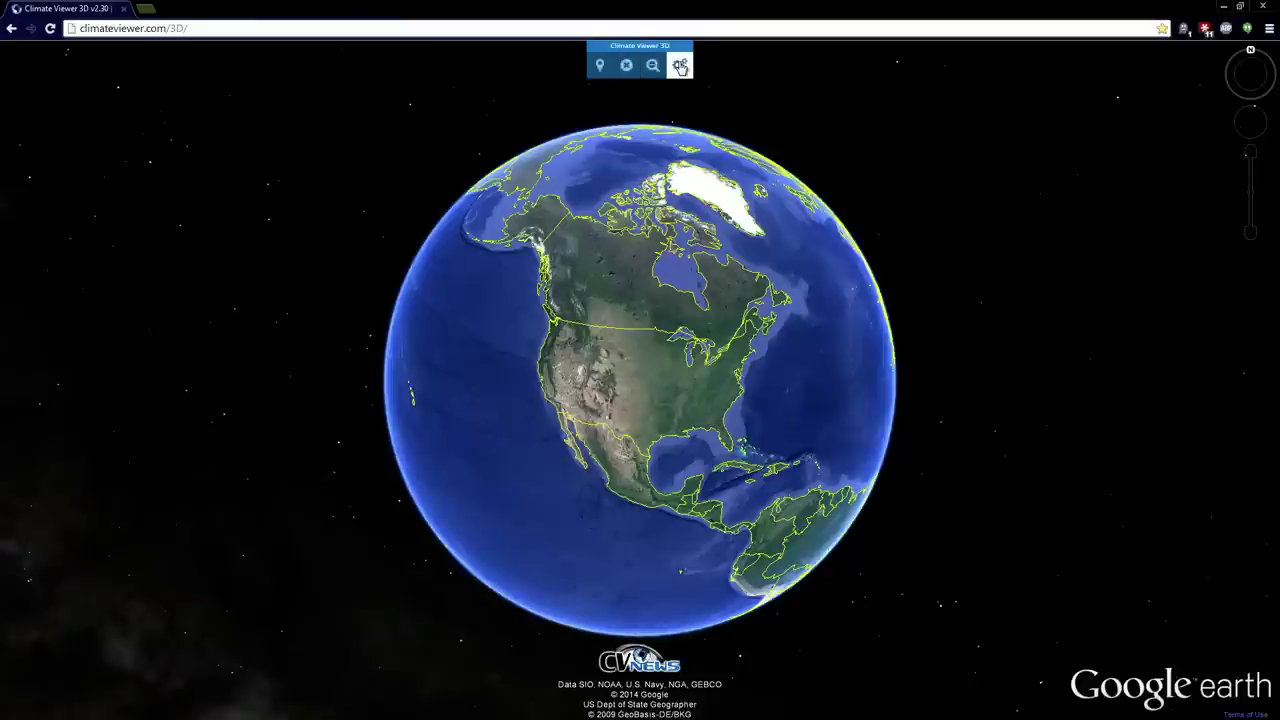
scroll(677, 346, "up", 5)
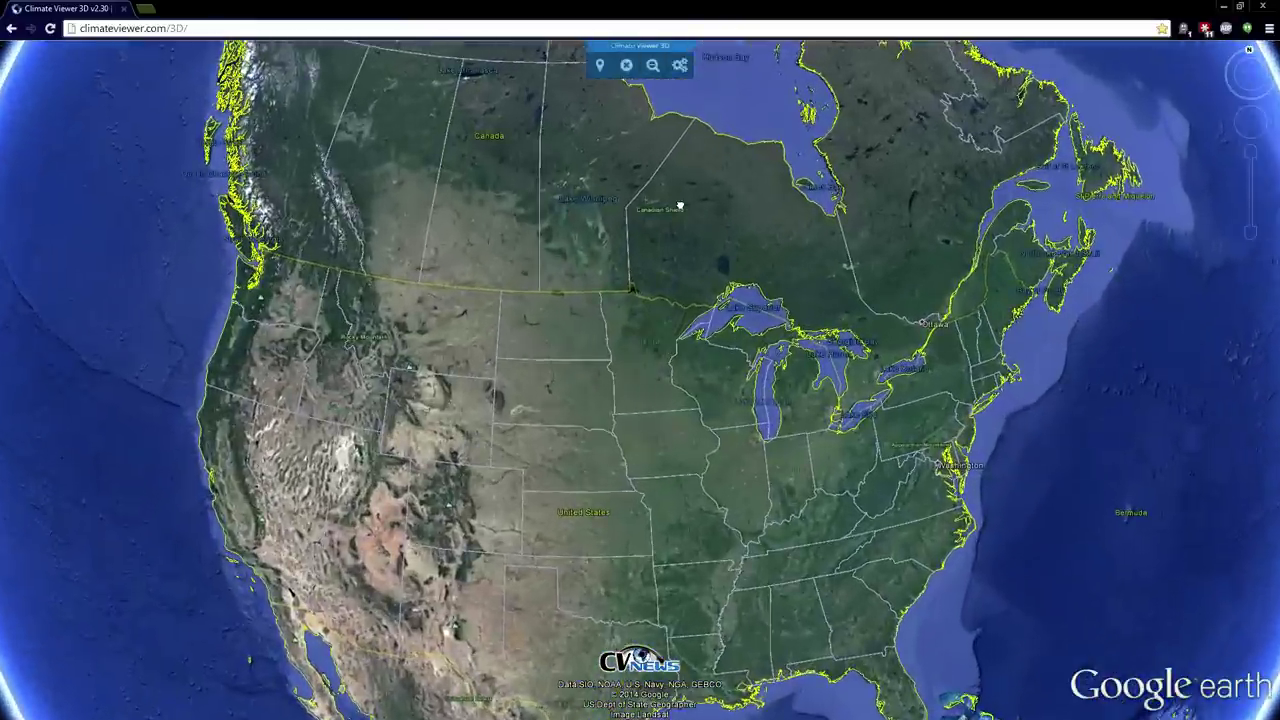
Step: View the Options Instructions controls help, close it, and choose View Reports
left_click(680, 65)
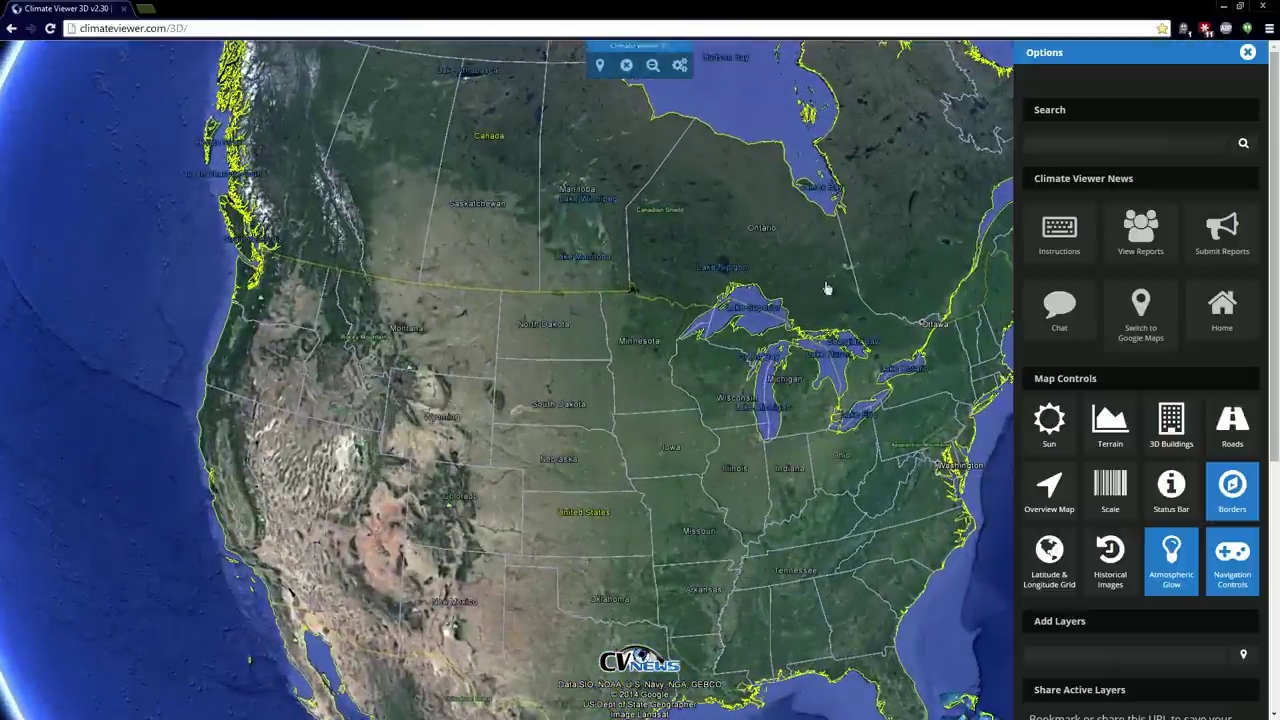
left_click(1076, 255)
left_click_drag(806, 124, 808, 184)
left_click(795, 52)
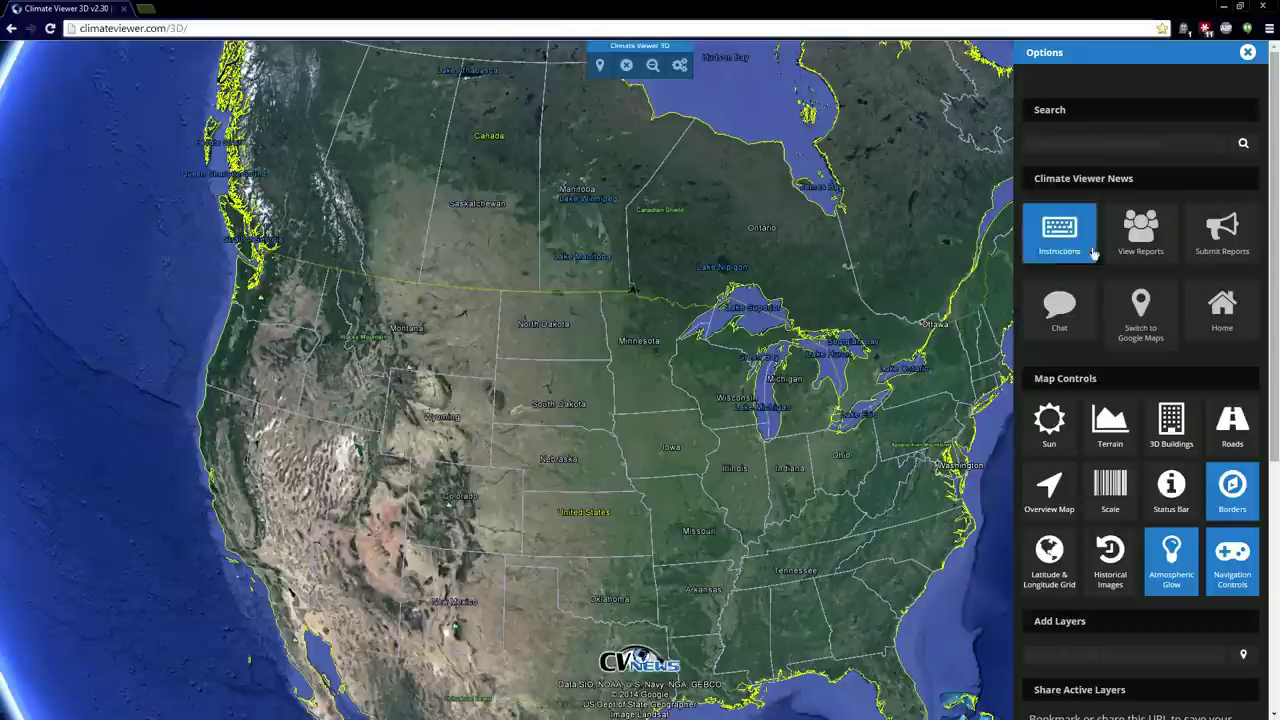
left_click(1141, 240)
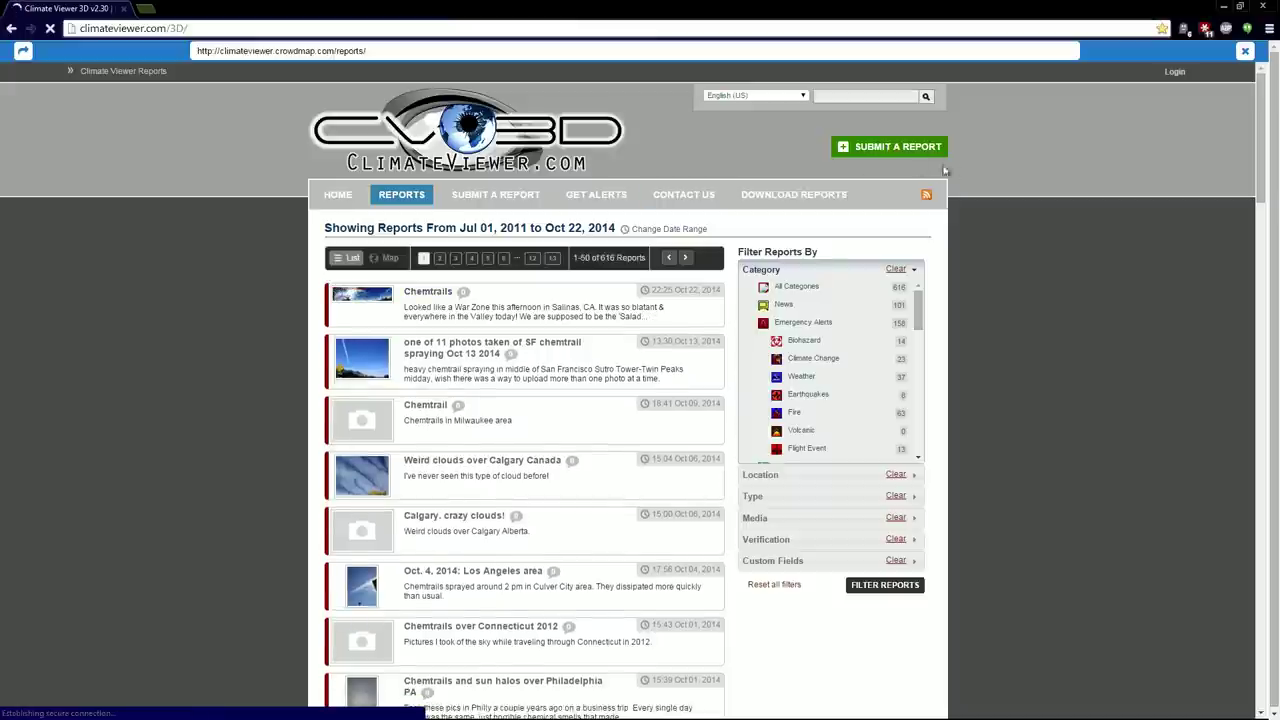
Step: Close the Climate Viewer Reports frame with its top-right X
left_click(1245, 52)
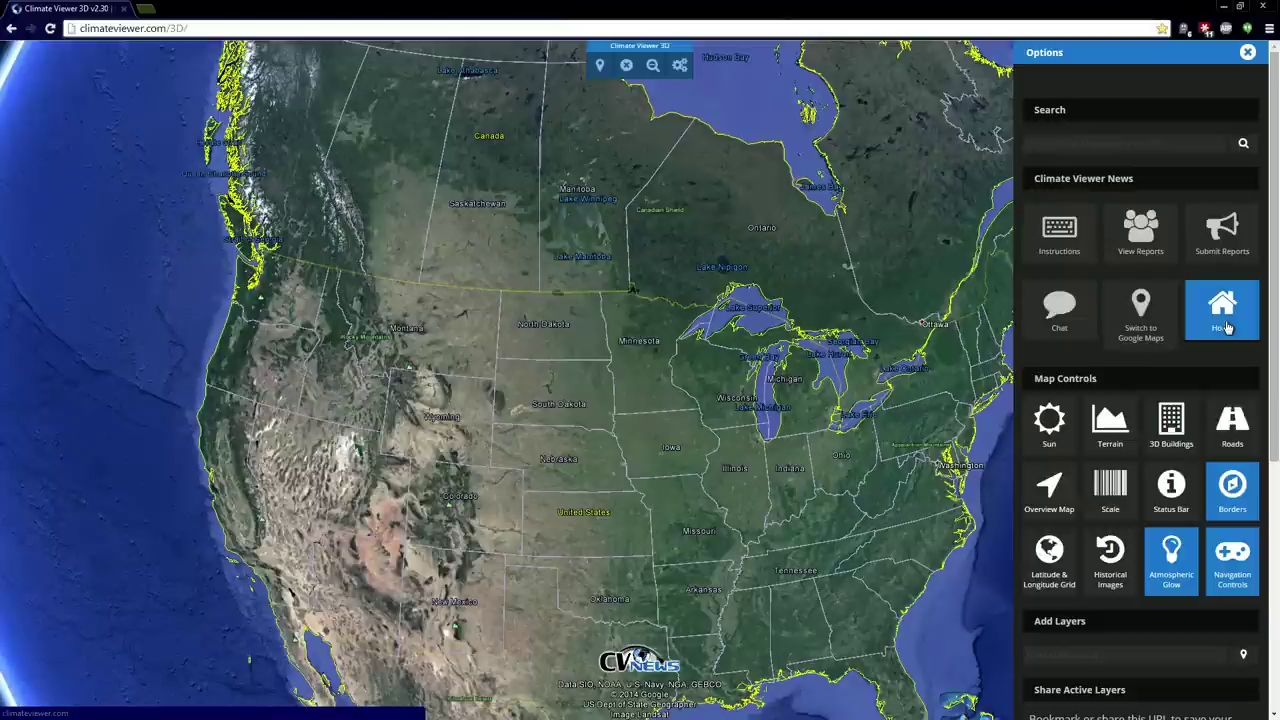
Step: Preview sun lighting while spinning the globe toward Asia and Australia, then turn it off
left_click(1048, 420)
right_click_drag(611, 354, 610, 228)
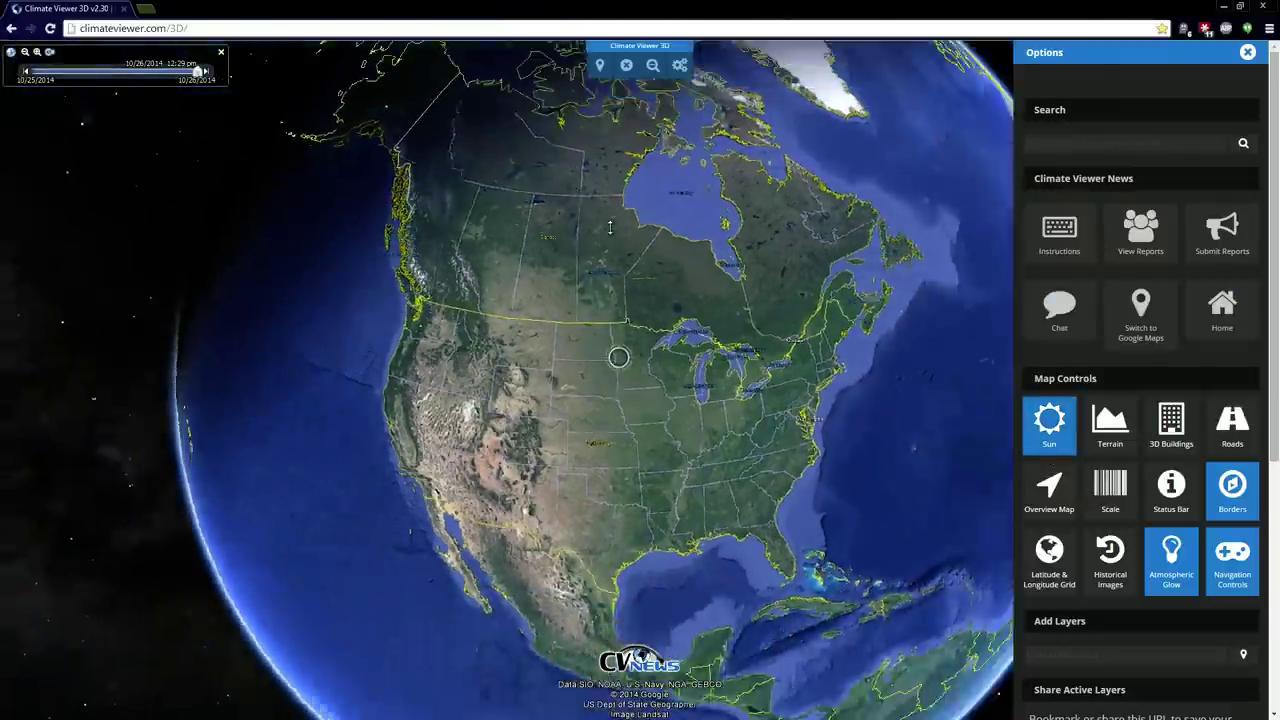
left_click_drag(612, 286, 773, 268)
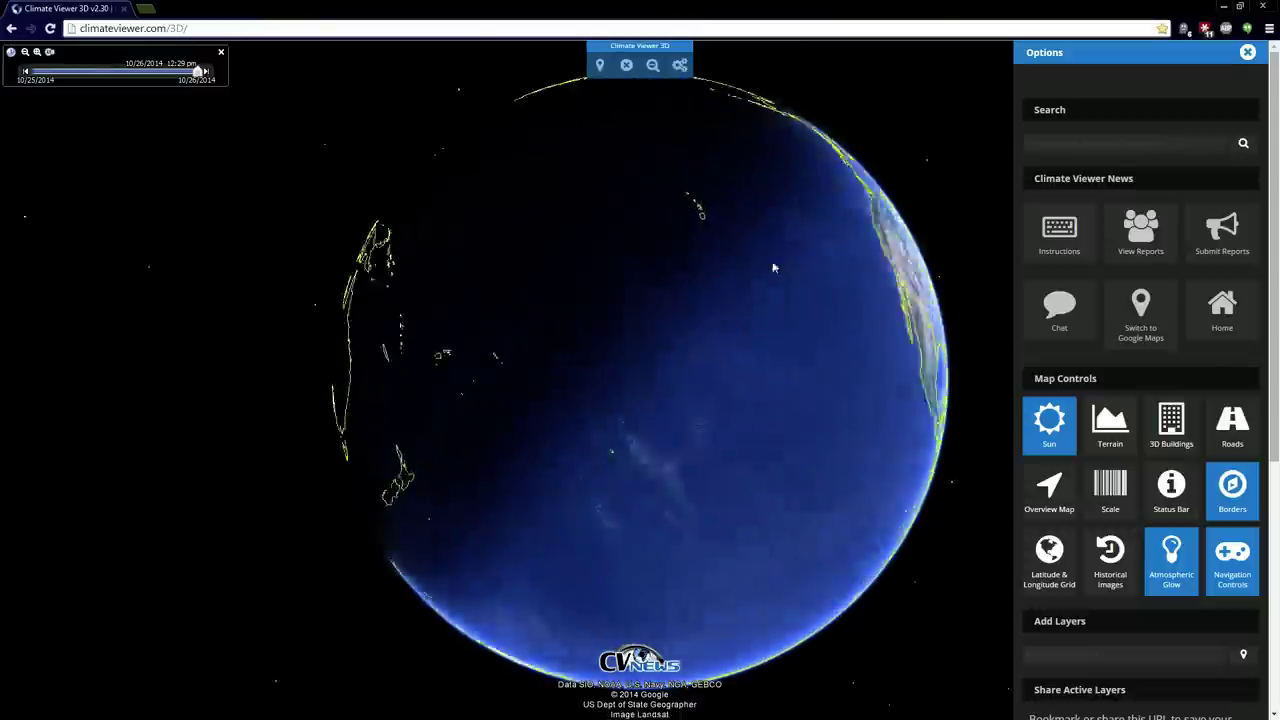
left_click_drag(620, 323, 934, 437)
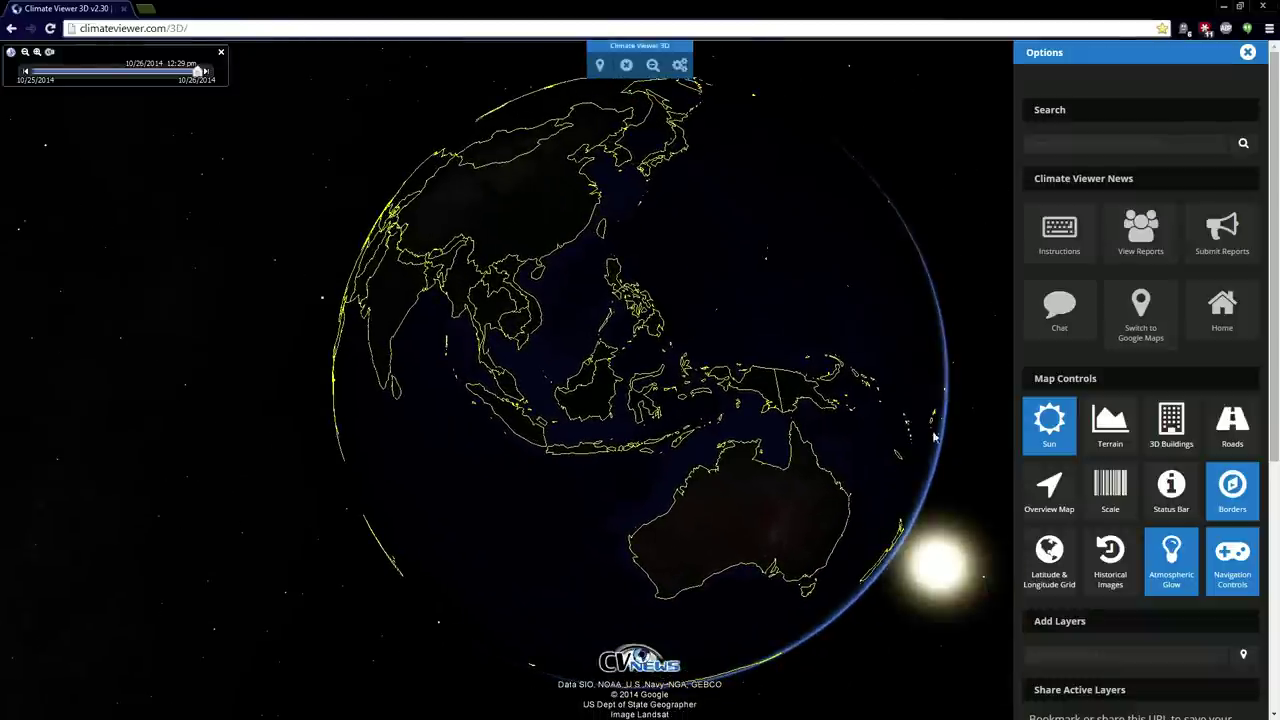
left_click(1049, 420)
Step: Turn on terrain, 3D buildings and roads; show and hide the latitude-longitude grid
left_click(1110, 420)
left_click(1171, 420)
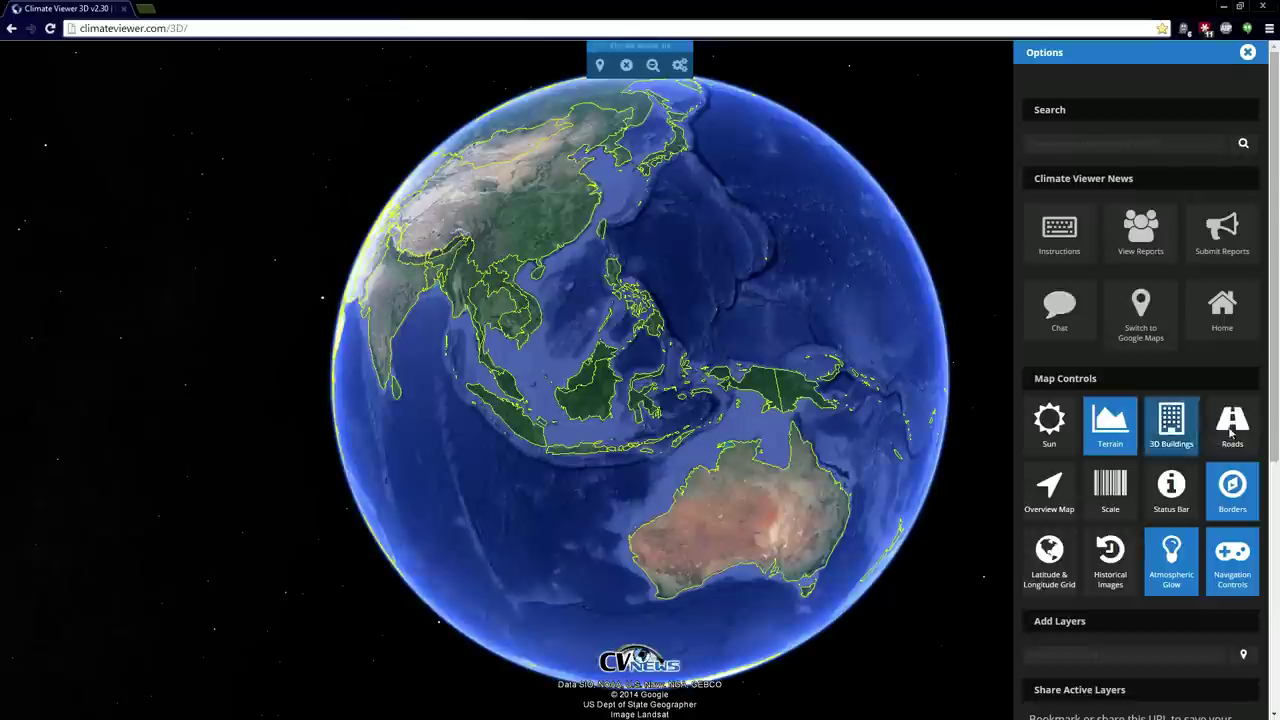
left_click(1231, 430)
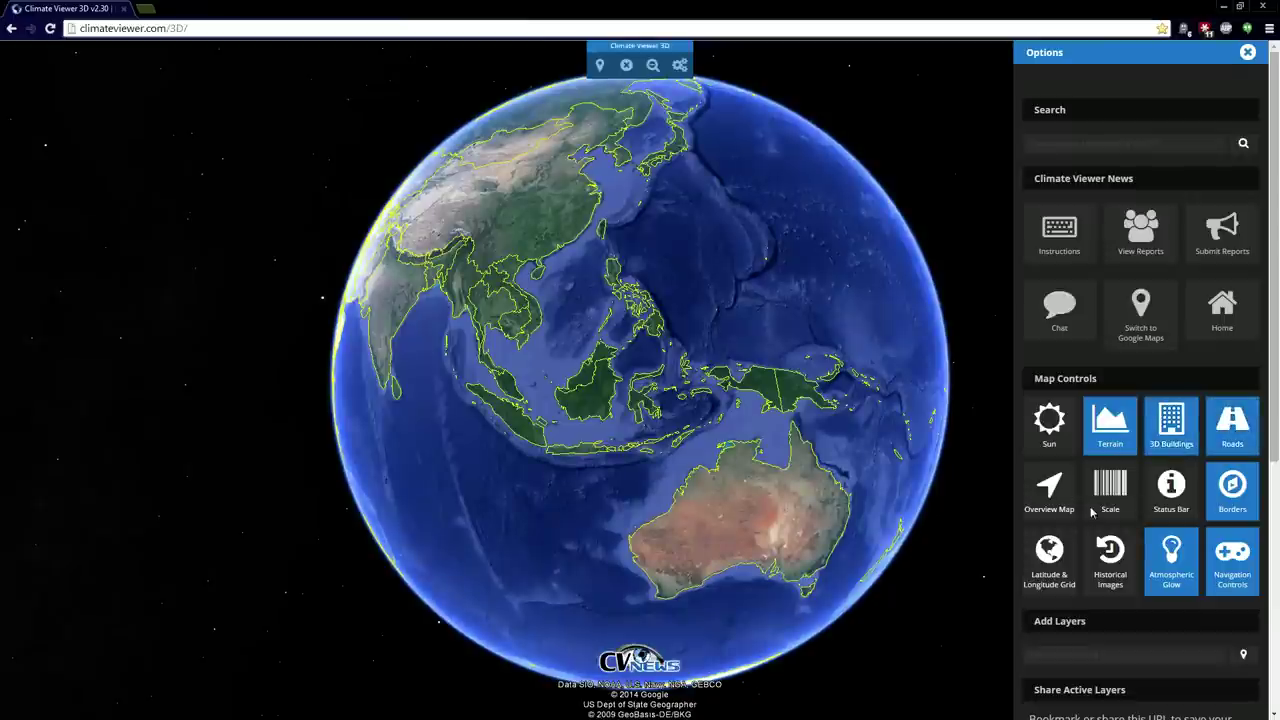
left_click(1066, 568)
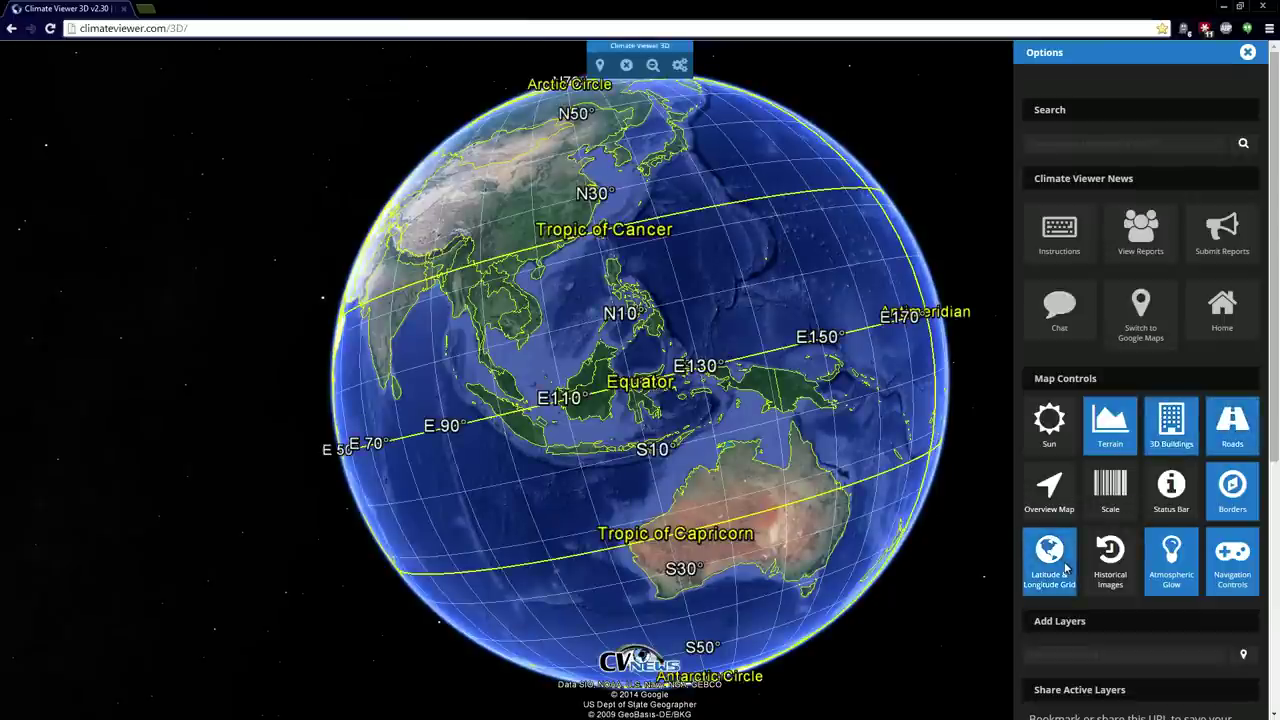
left_click(1066, 568)
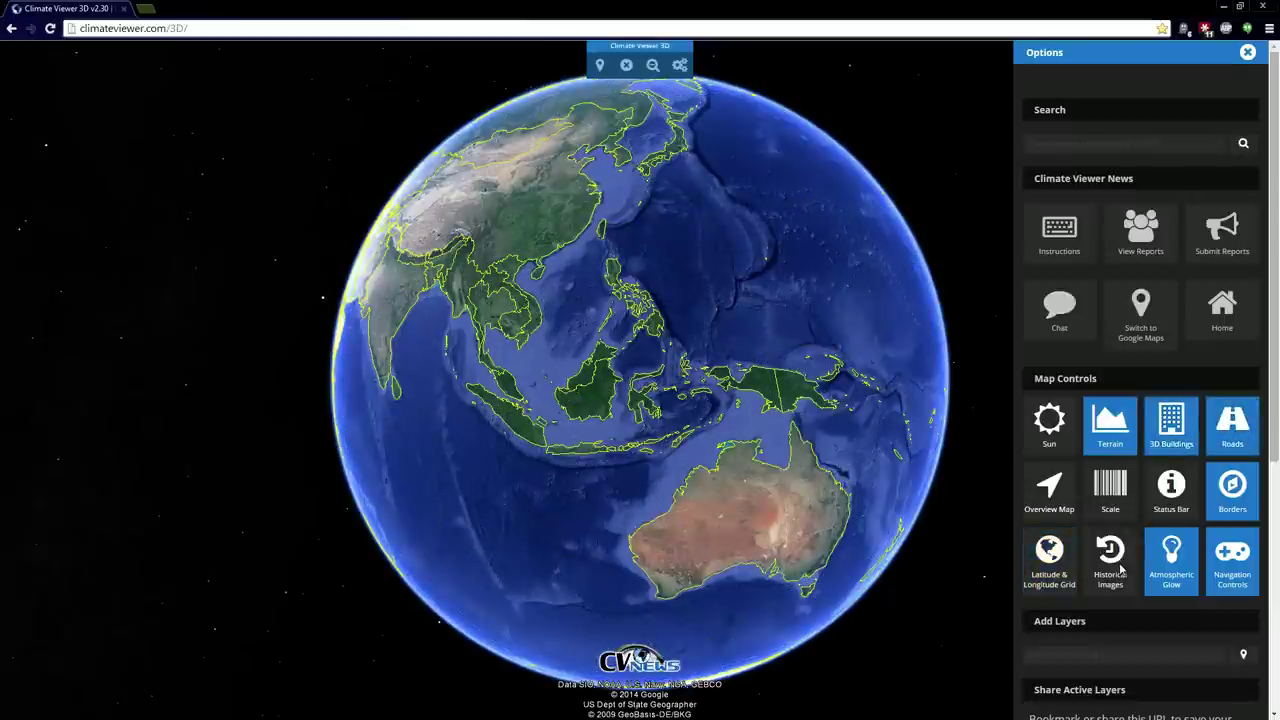
scroll(1121, 568, "down", 2)
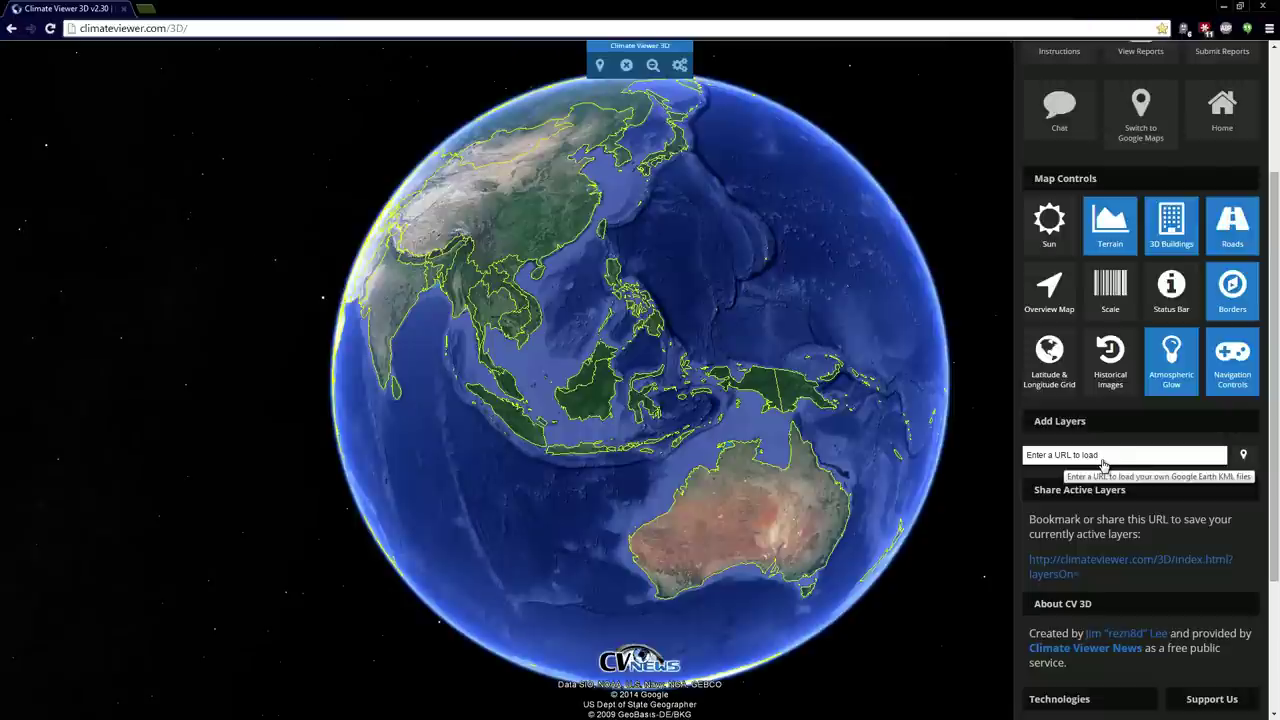
Step: Scroll the Options panel down and back to the top, then close it
scroll(1100, 470, "down", 2)
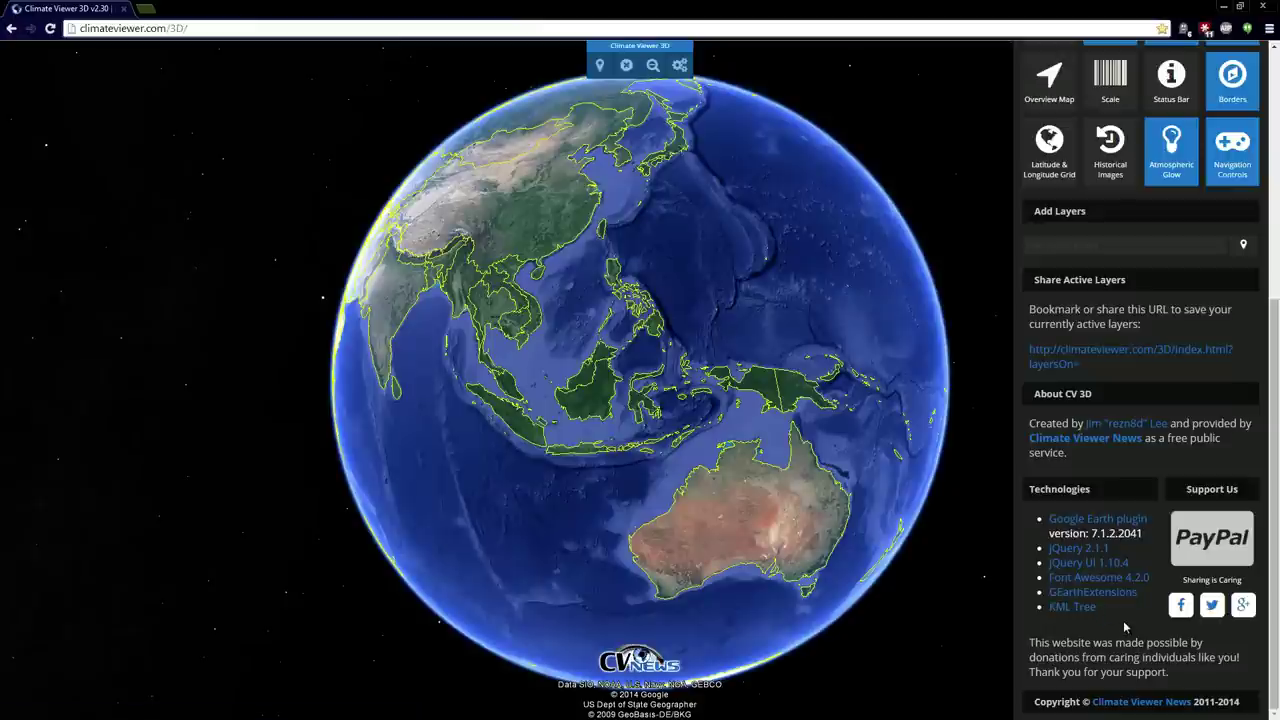
scroll(1123, 620, "up", 5)
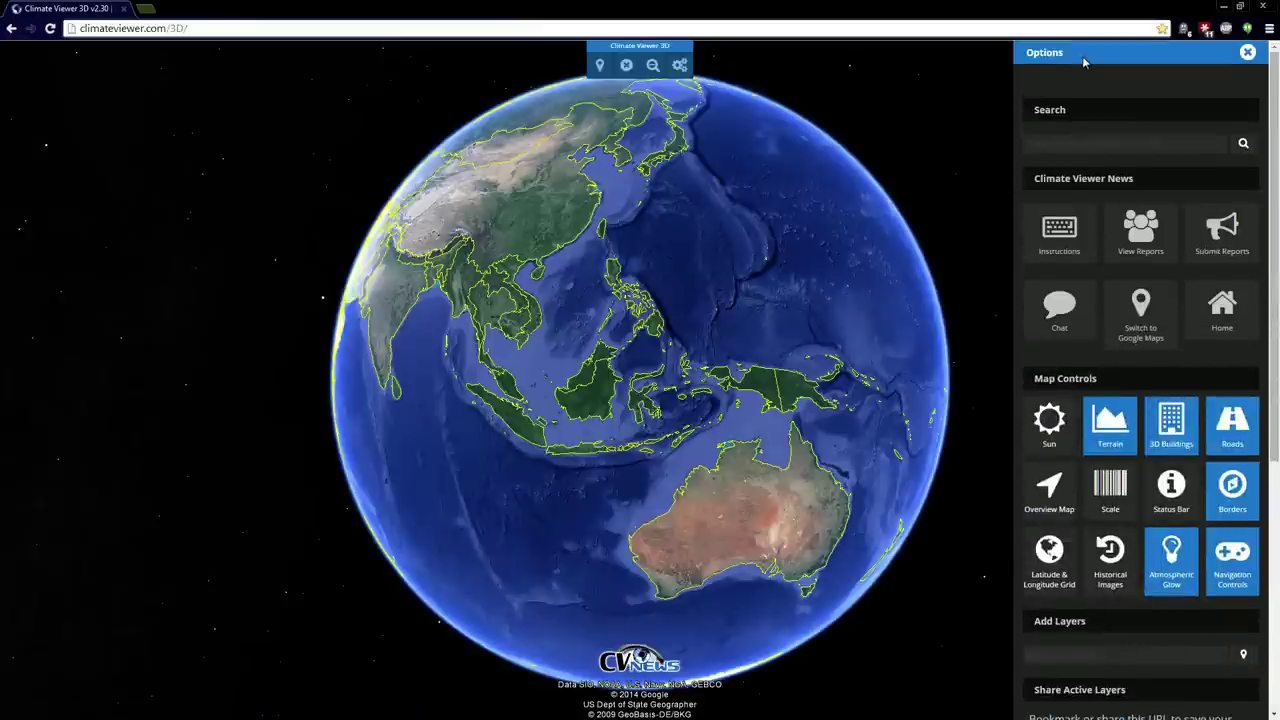
left_click(1084, 62)
Step: In Map Layers, expand Alerts and enable CV Reports - 2011 thru present
left_click(598, 66)
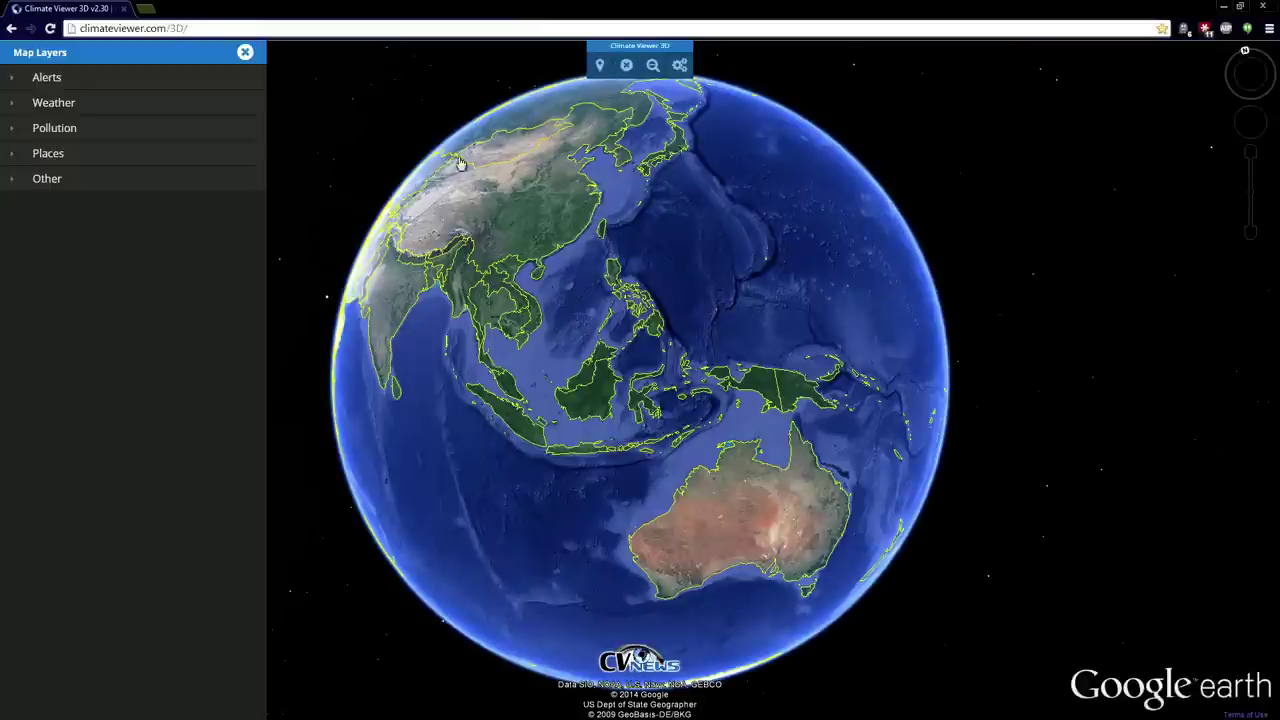
scroll(504, 294, "up", 5)
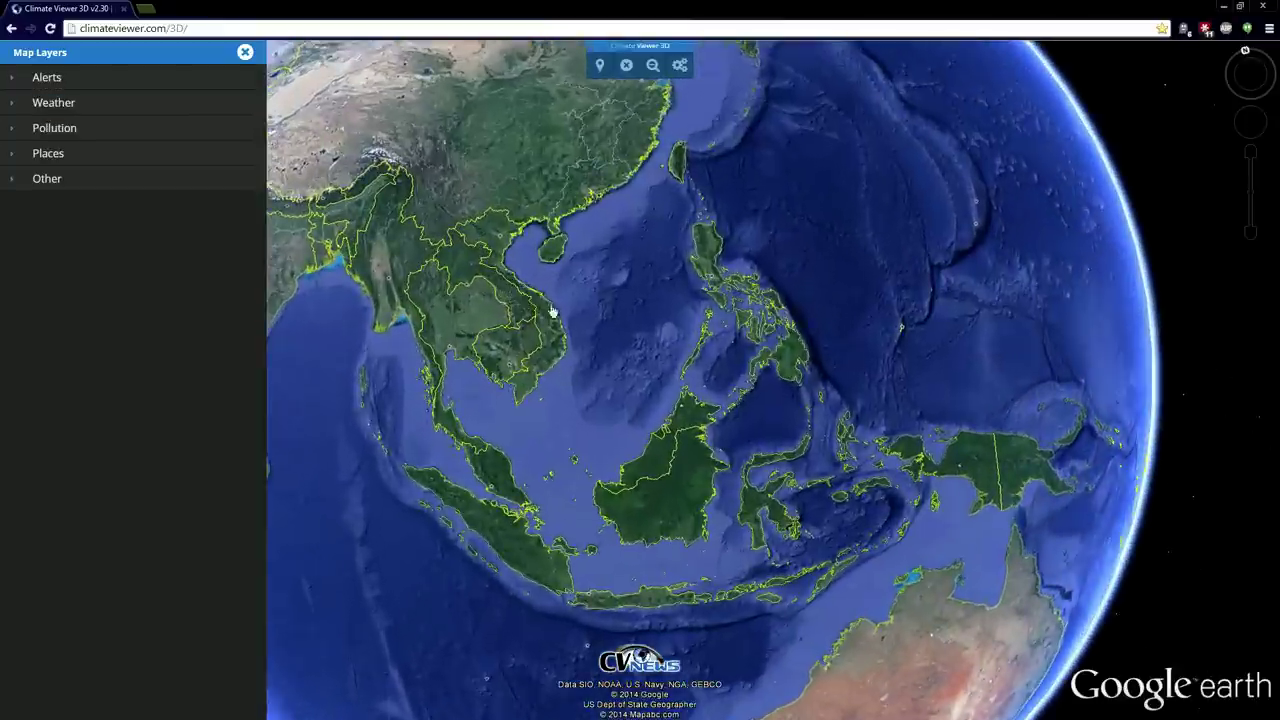
middle_click_drag(551, 313, 275, 134)
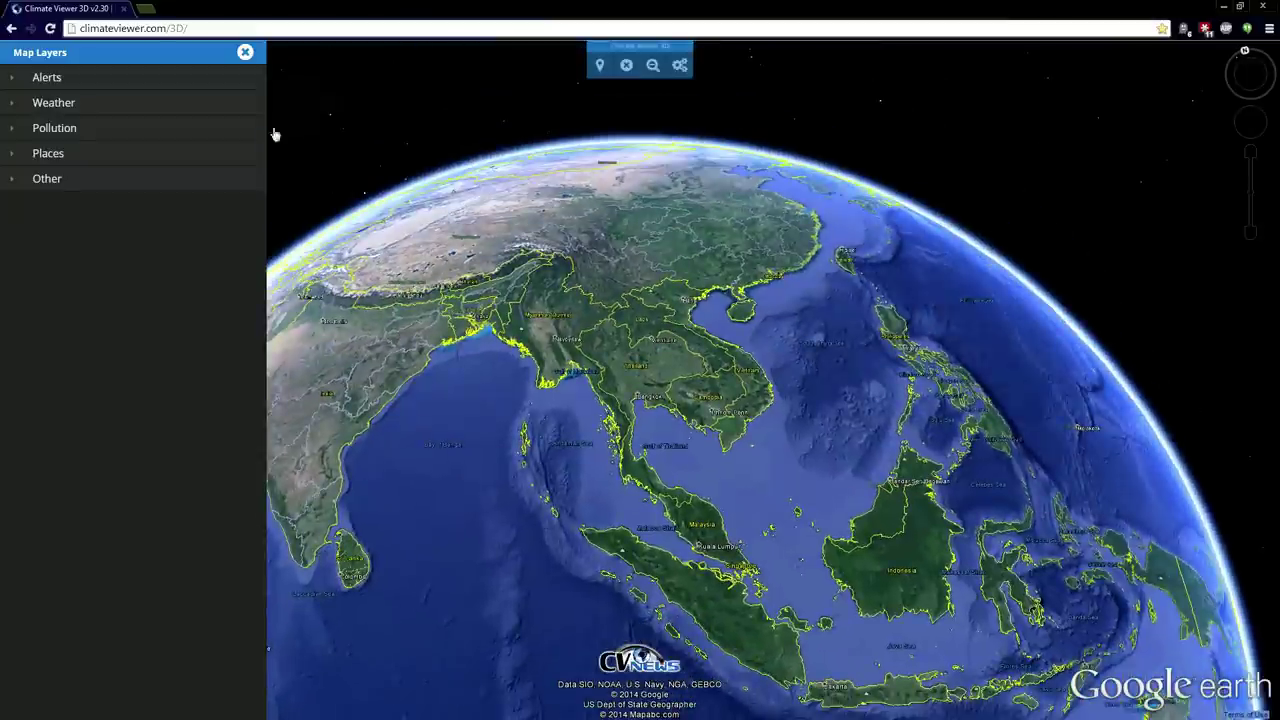
left_click(154, 80)
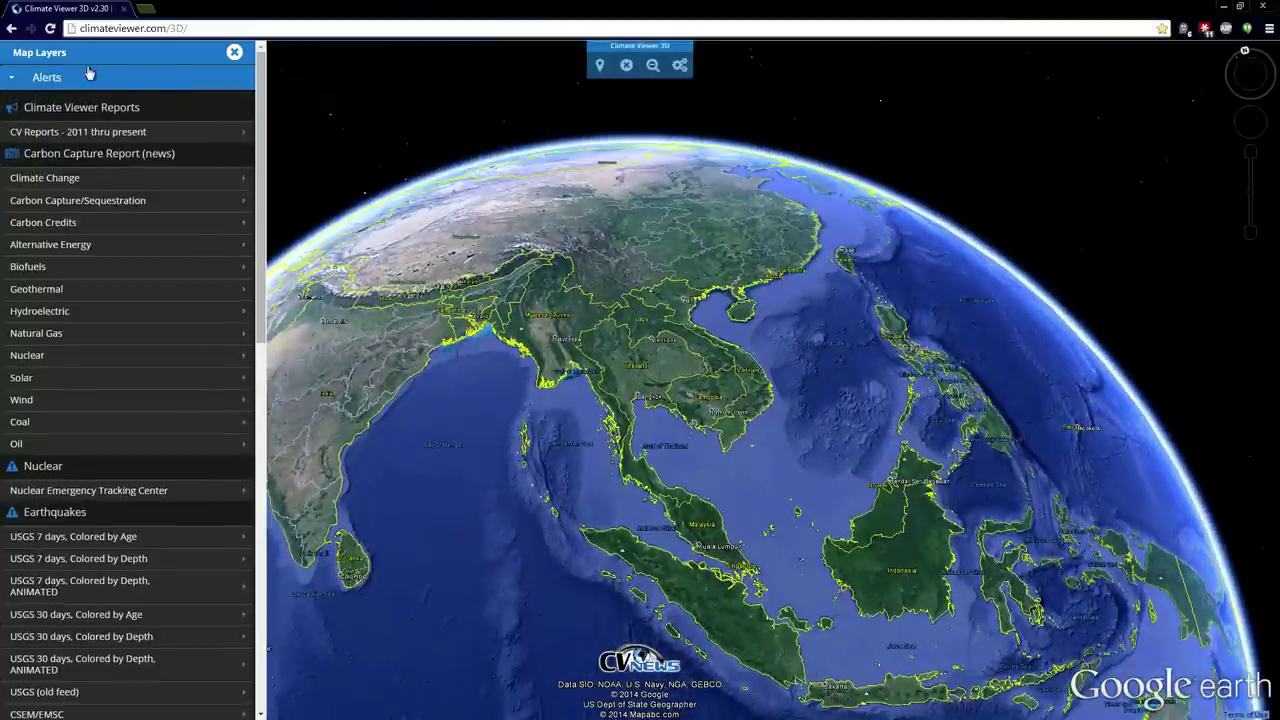
left_click(600, 67)
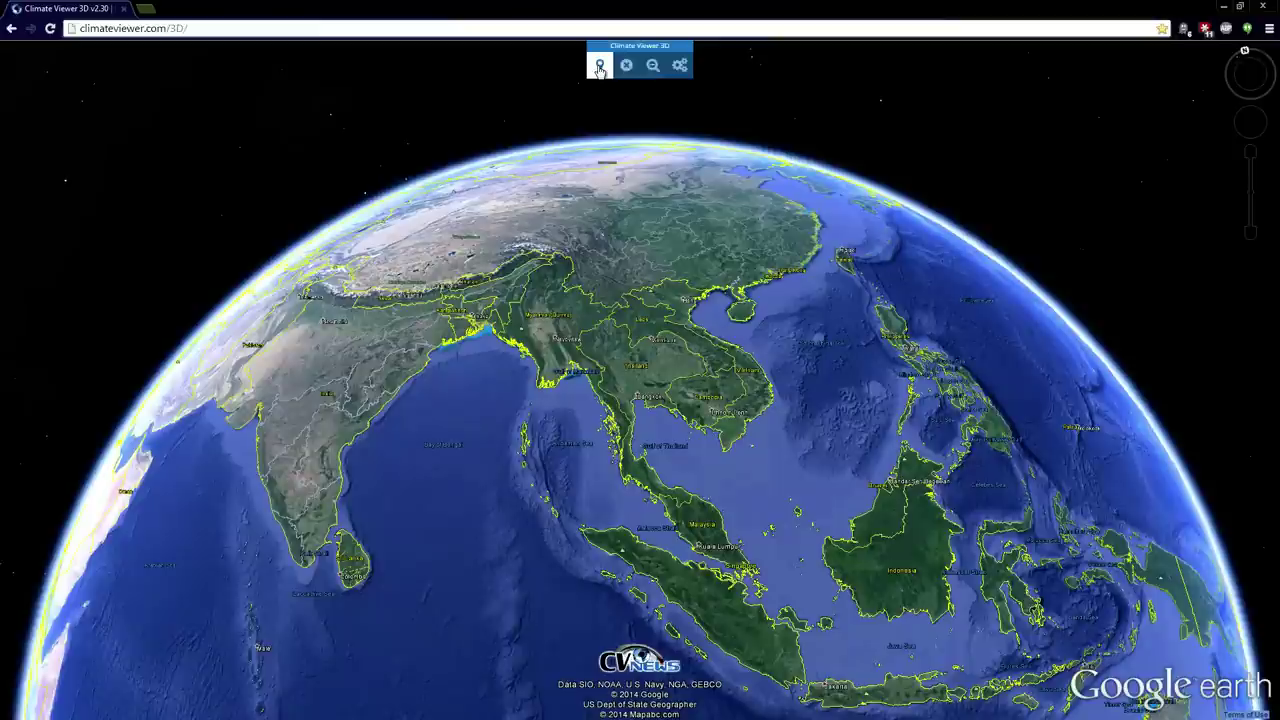
left_click(600, 67)
left_click(174, 54)
left_click(600, 66)
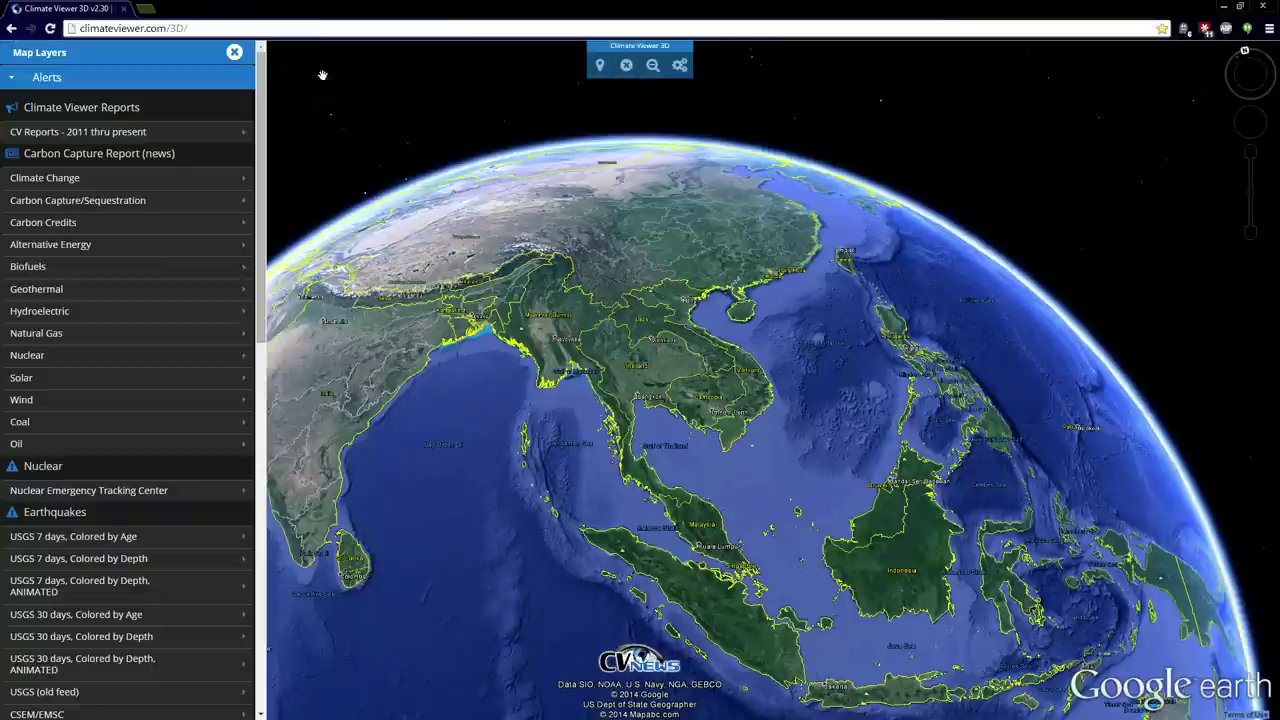
left_click(103, 138)
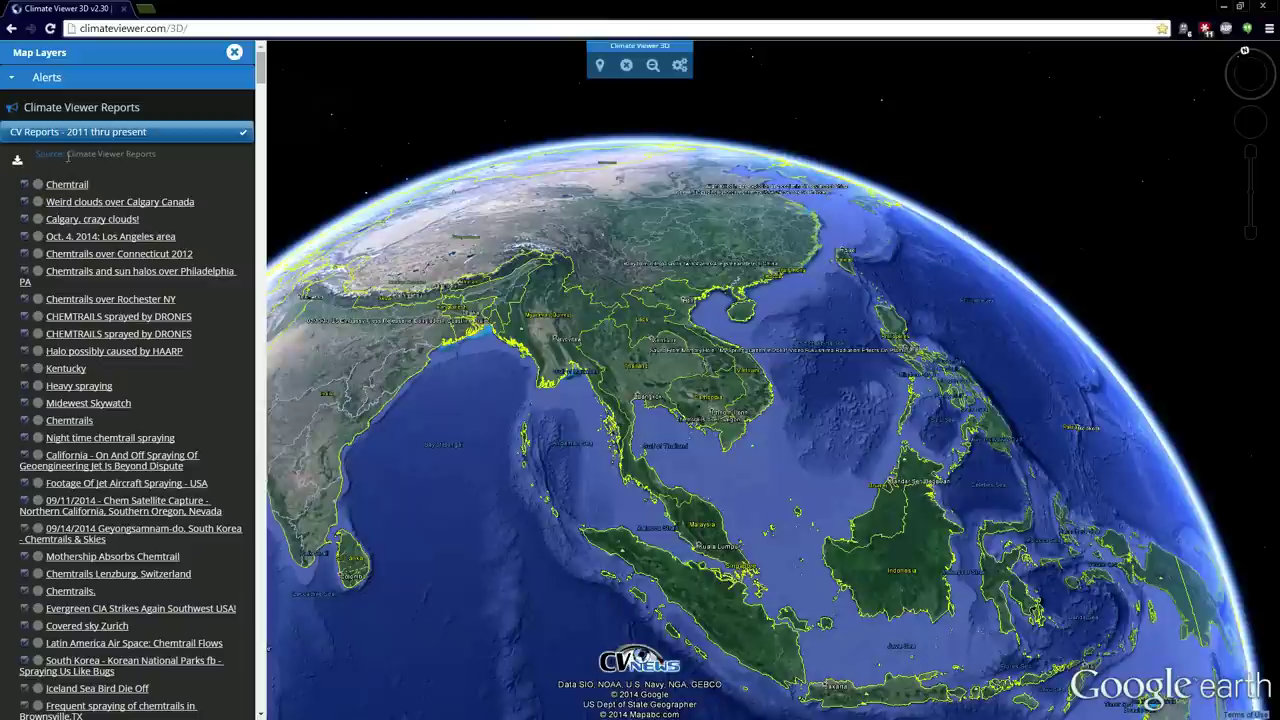
Step: Fly to the Chemtrail report in Milwaukee County, view its details popup, then close it
left_click(25, 186)
left_click(38, 187)
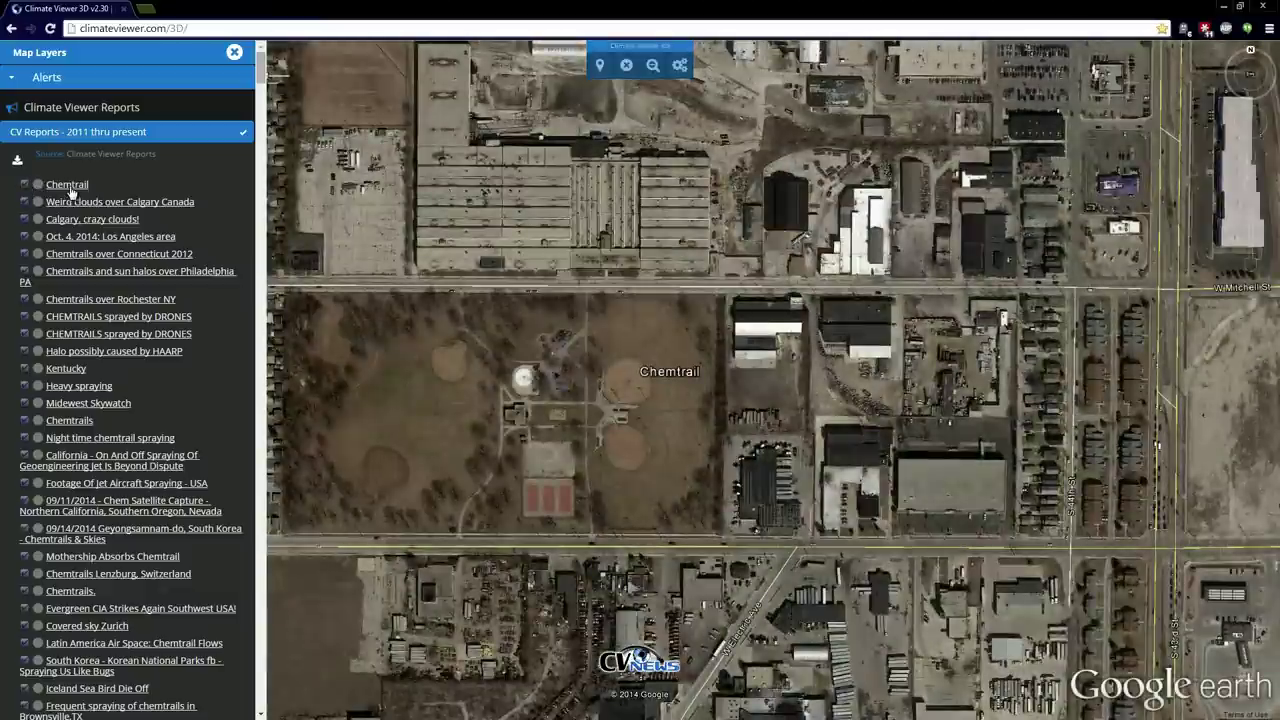
left_click(70, 187)
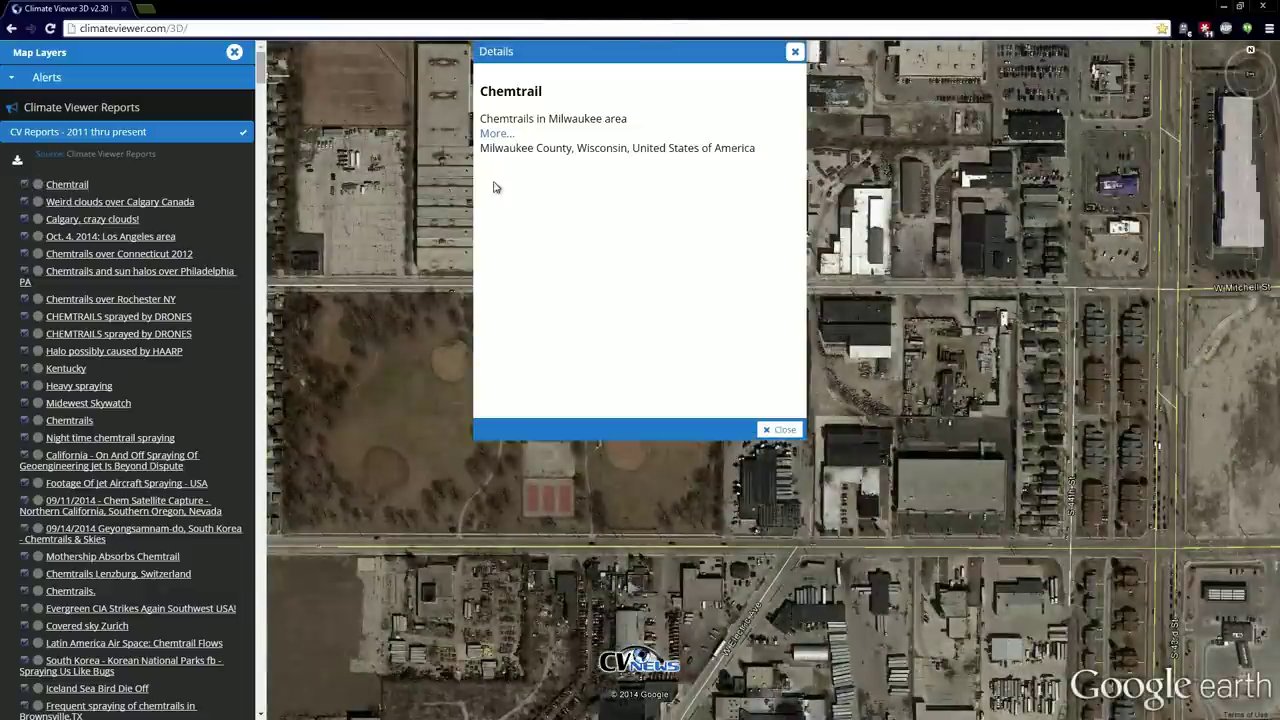
left_click_drag(615, 57, 779, 197)
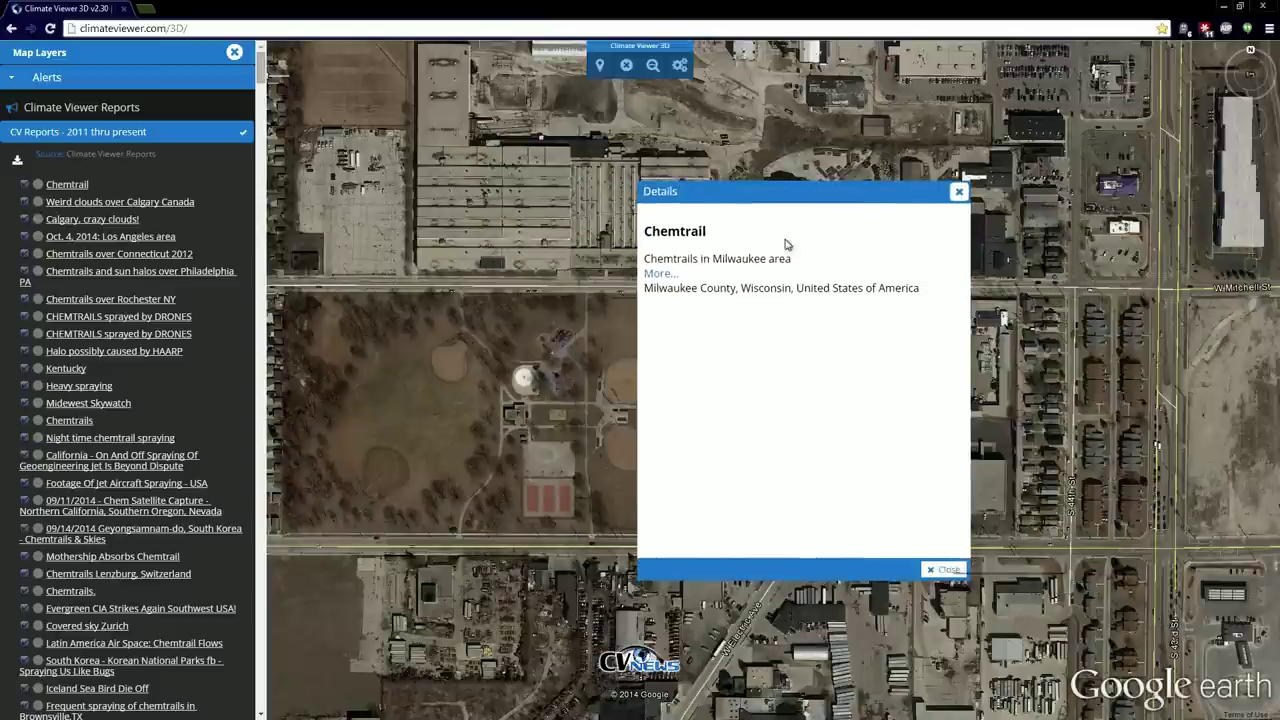
left_click_drag(791, 194, 921, 118)
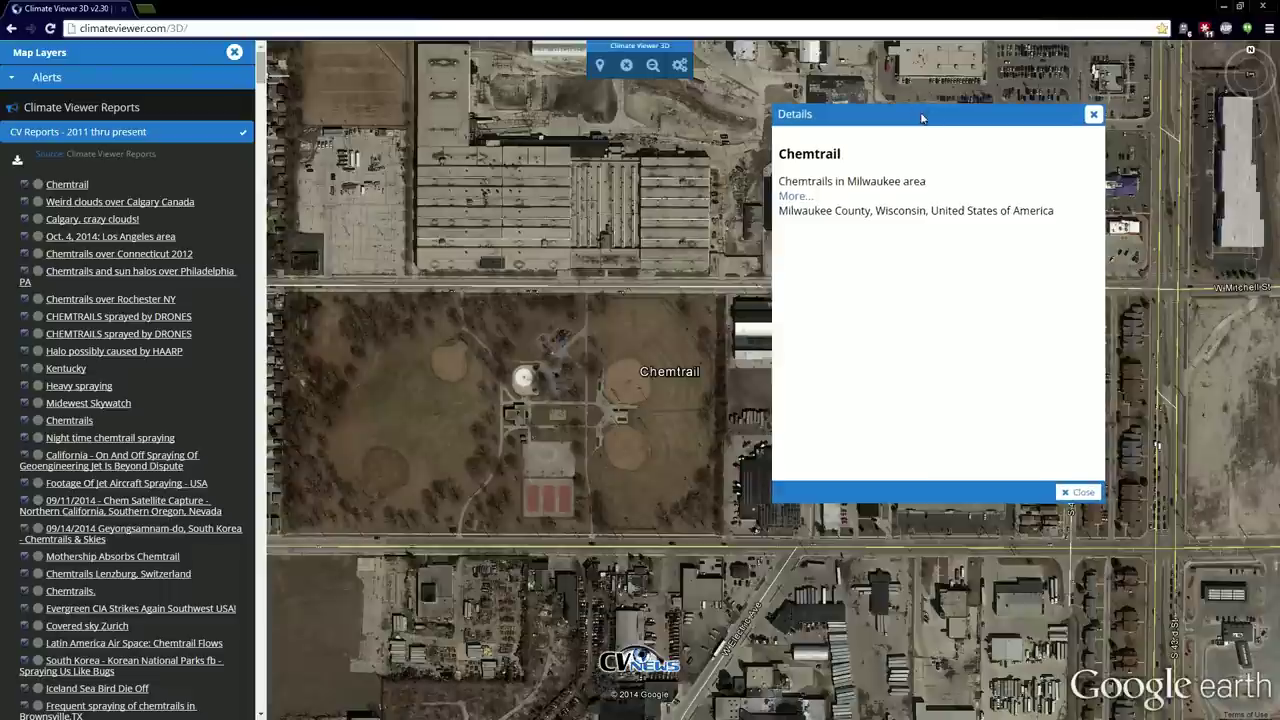
left_click(1084, 492)
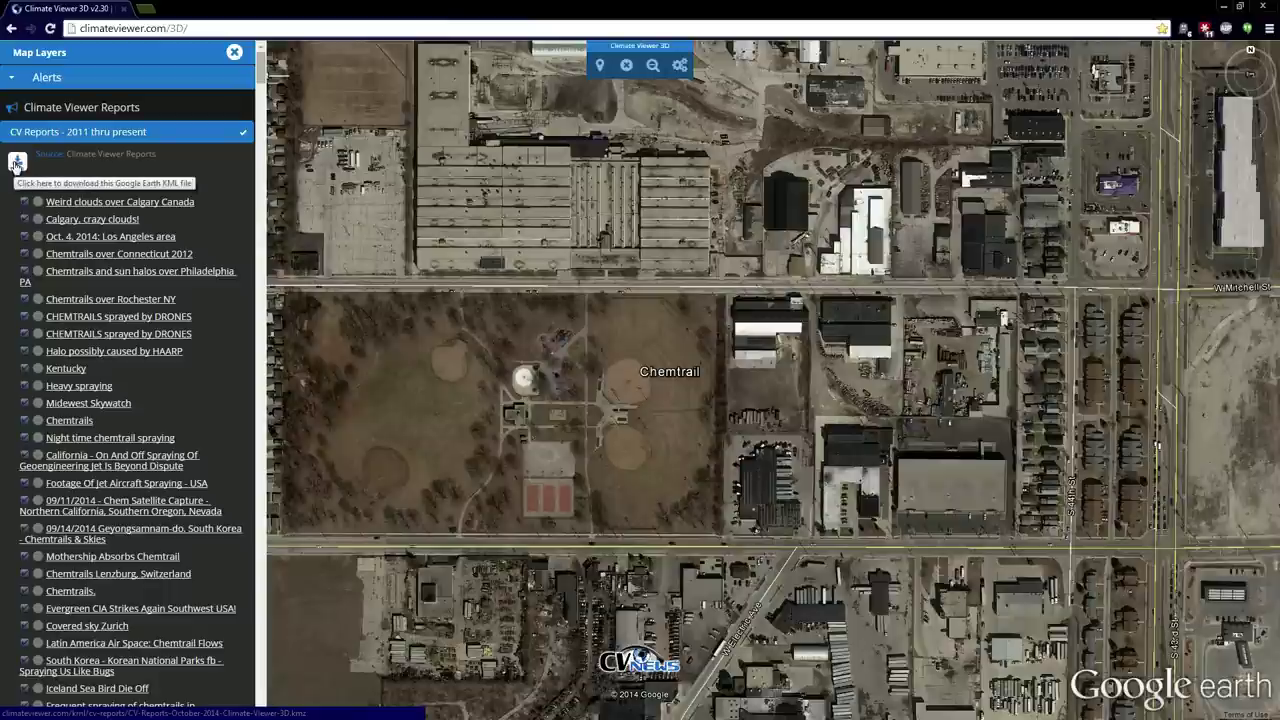
Step: Collapse CV Reports, reset the view, and enable Nuclear Emergency Tracking Center and USGS 7 days, Colored by Age
left_click(122, 137)
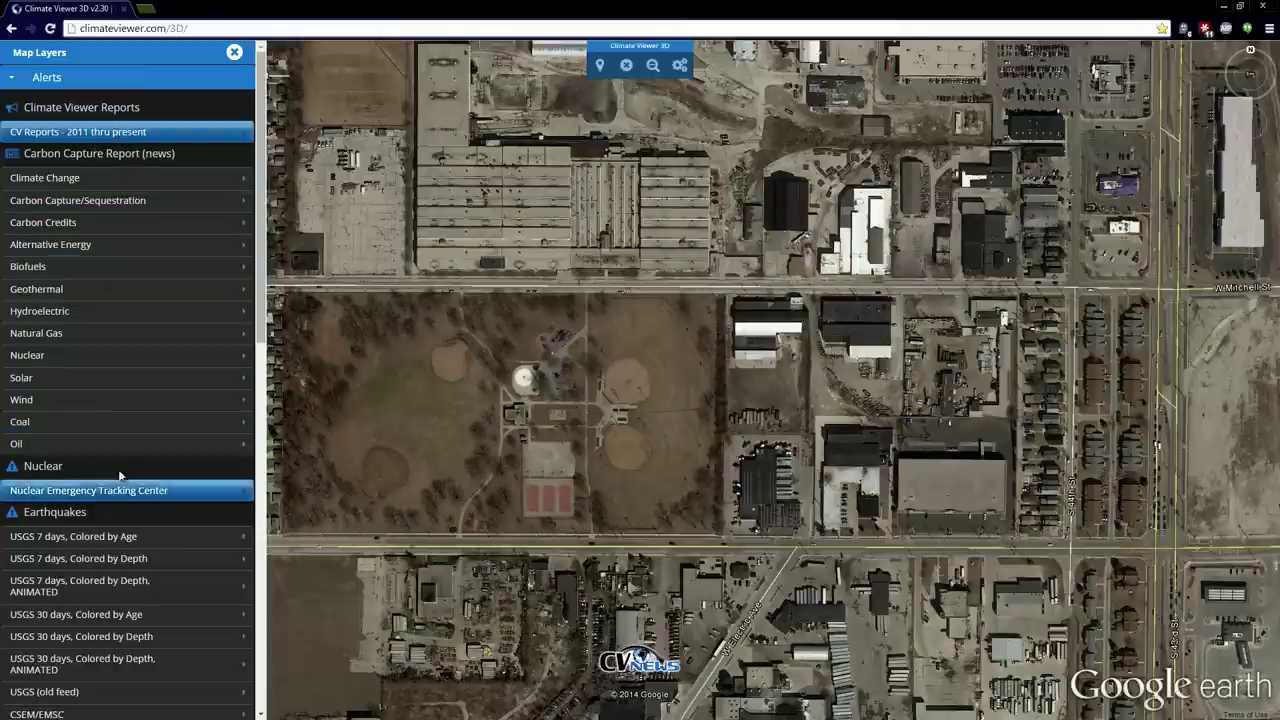
scroll(111, 430, "down", 3)
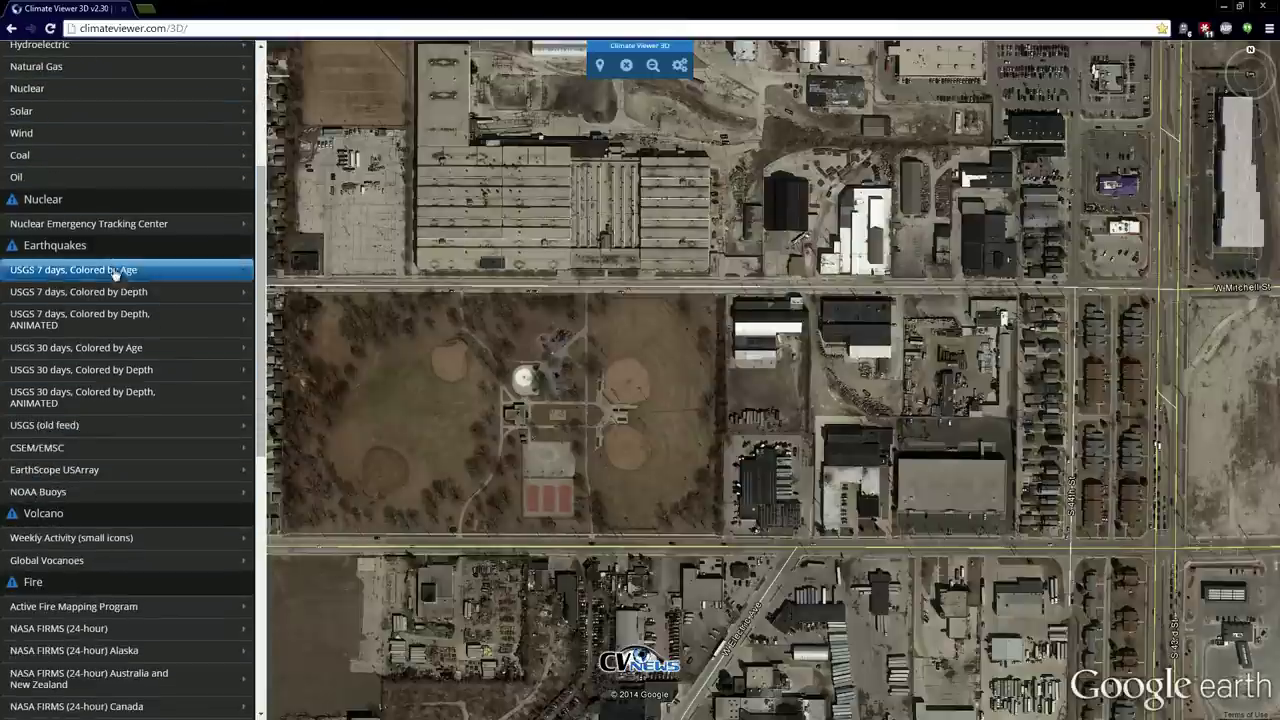
left_click(638, 66)
left_click(160, 223)
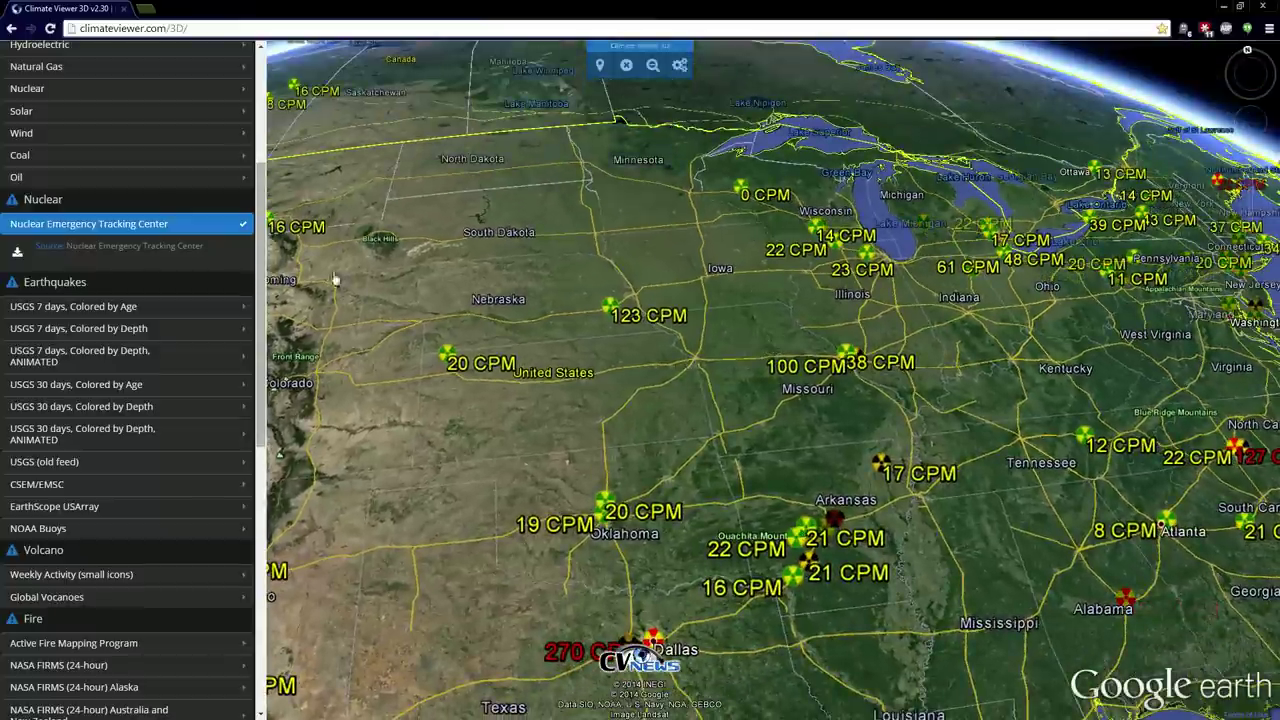
left_click(115, 306)
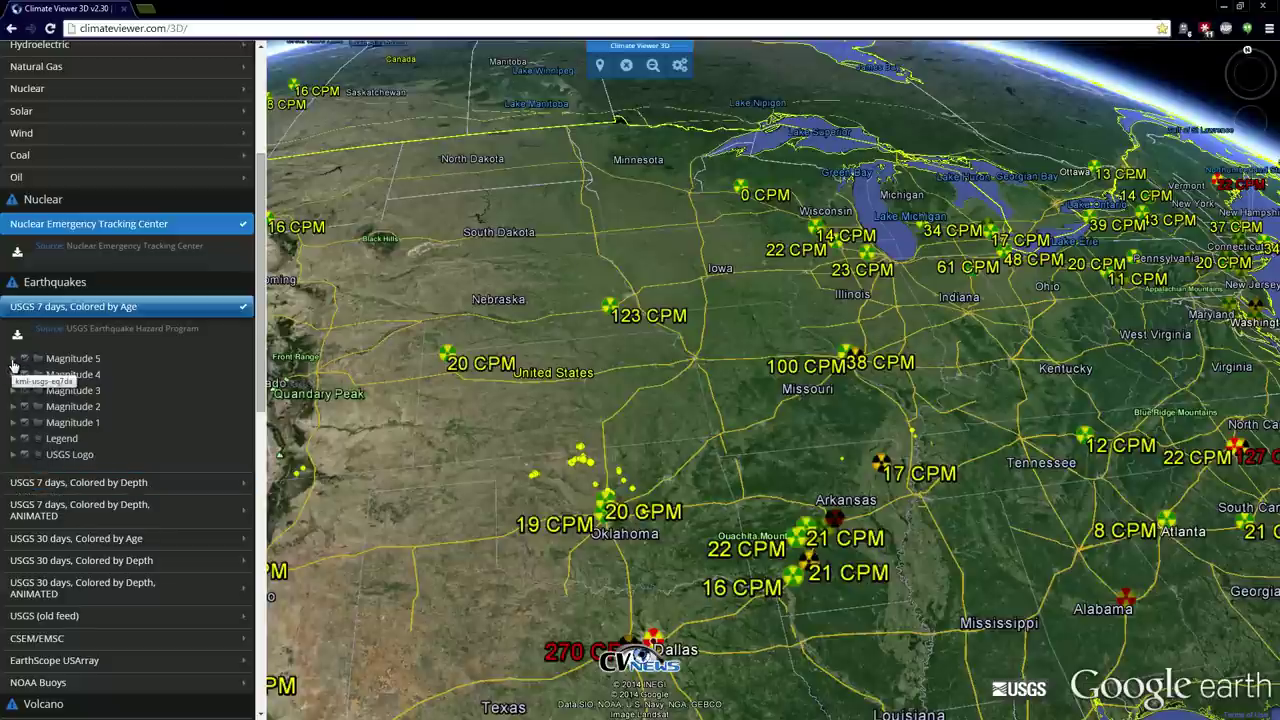
Step: Expand the Magnitude 5 earthquake folder and toggle its entries
left_click(13, 359)
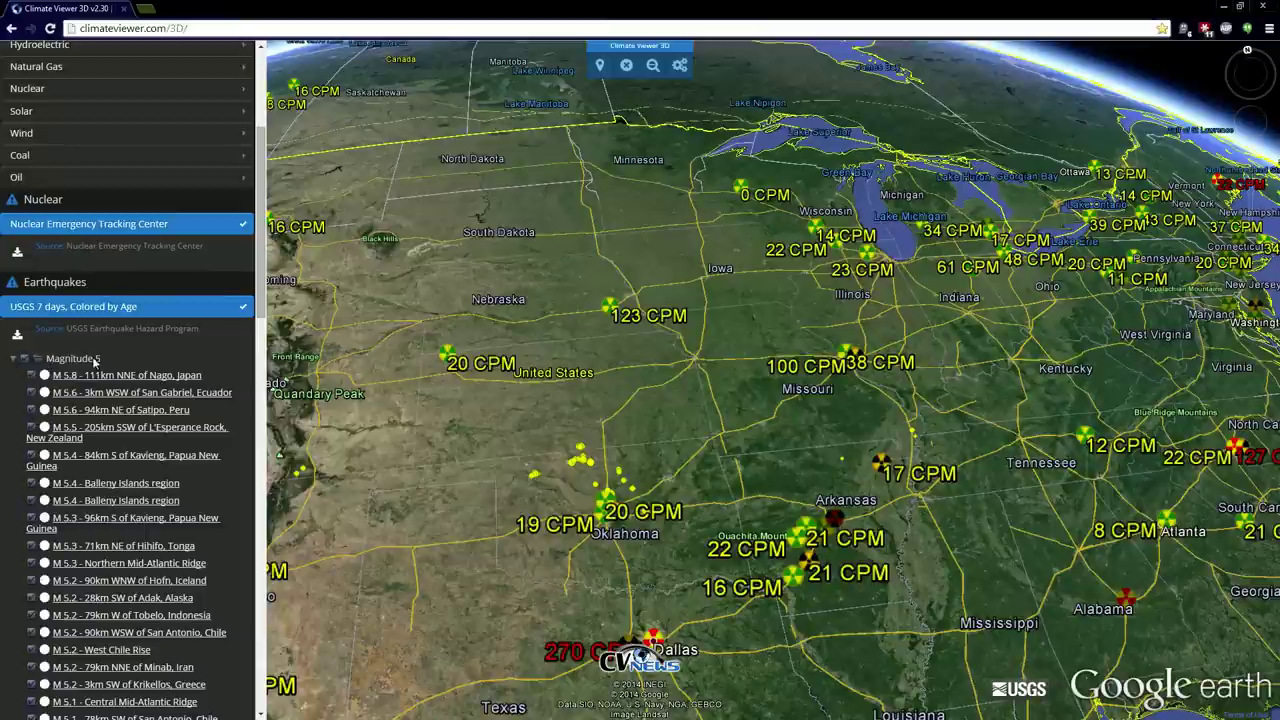
left_click(13, 359)
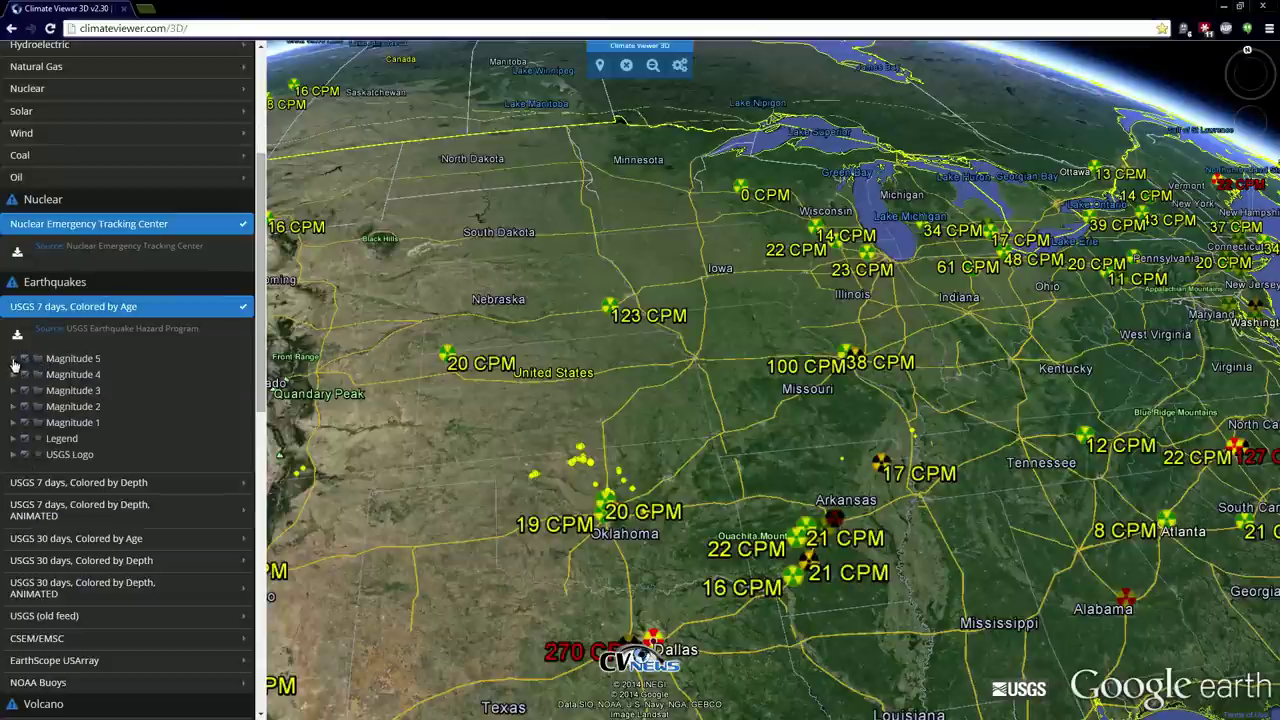
left_click(13, 359)
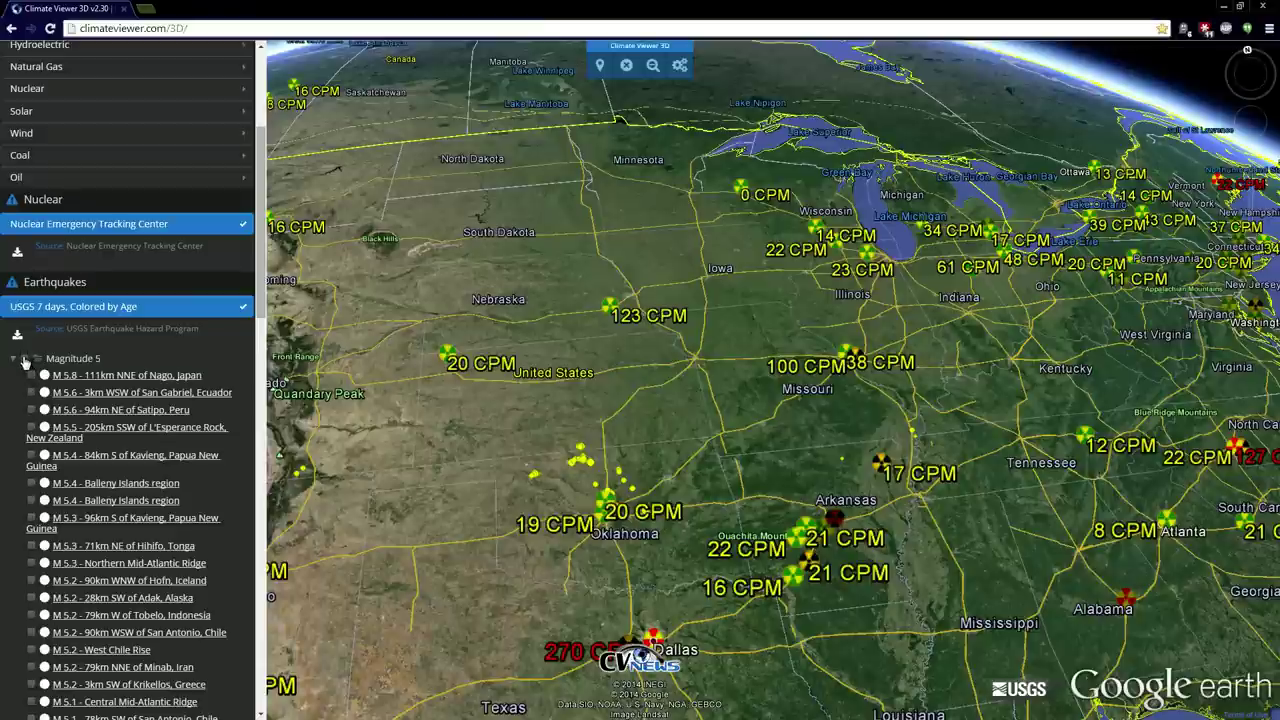
left_click(24, 358)
Step: Fly to the M 5.8 quake near Nago, Japan, check its details, then collapse the list
left_click(44, 377)
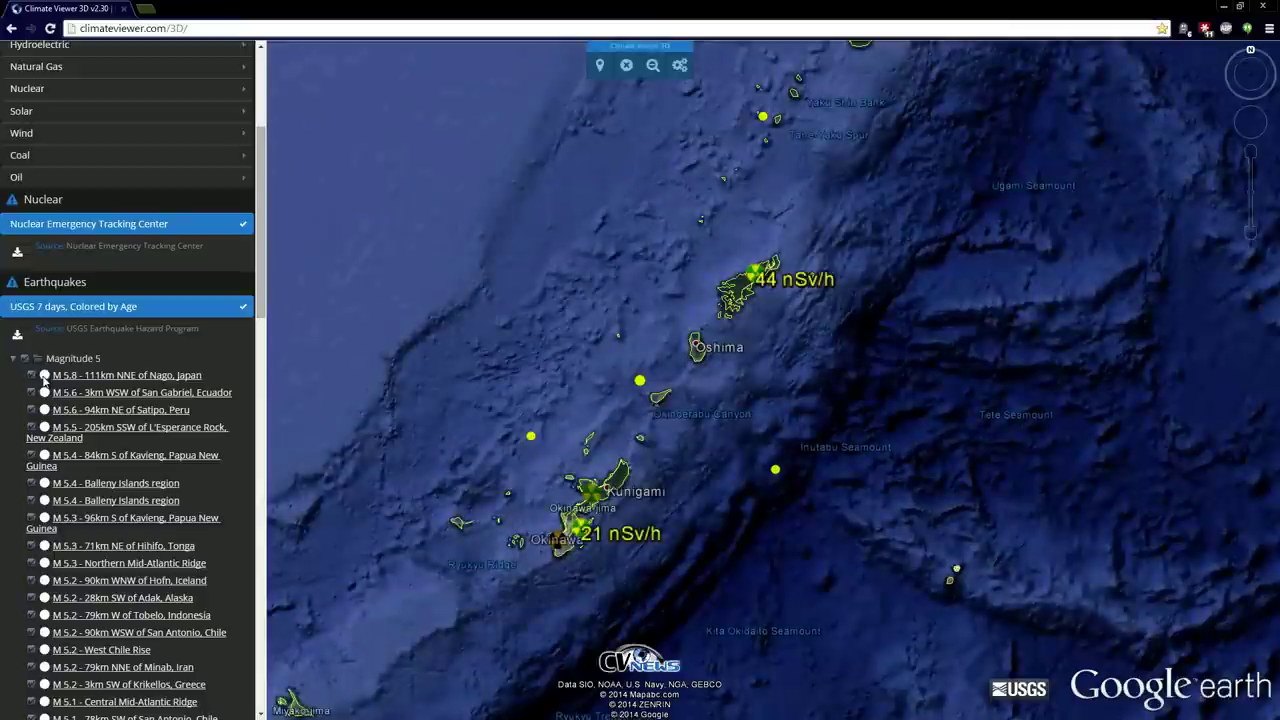
left_click(107, 382)
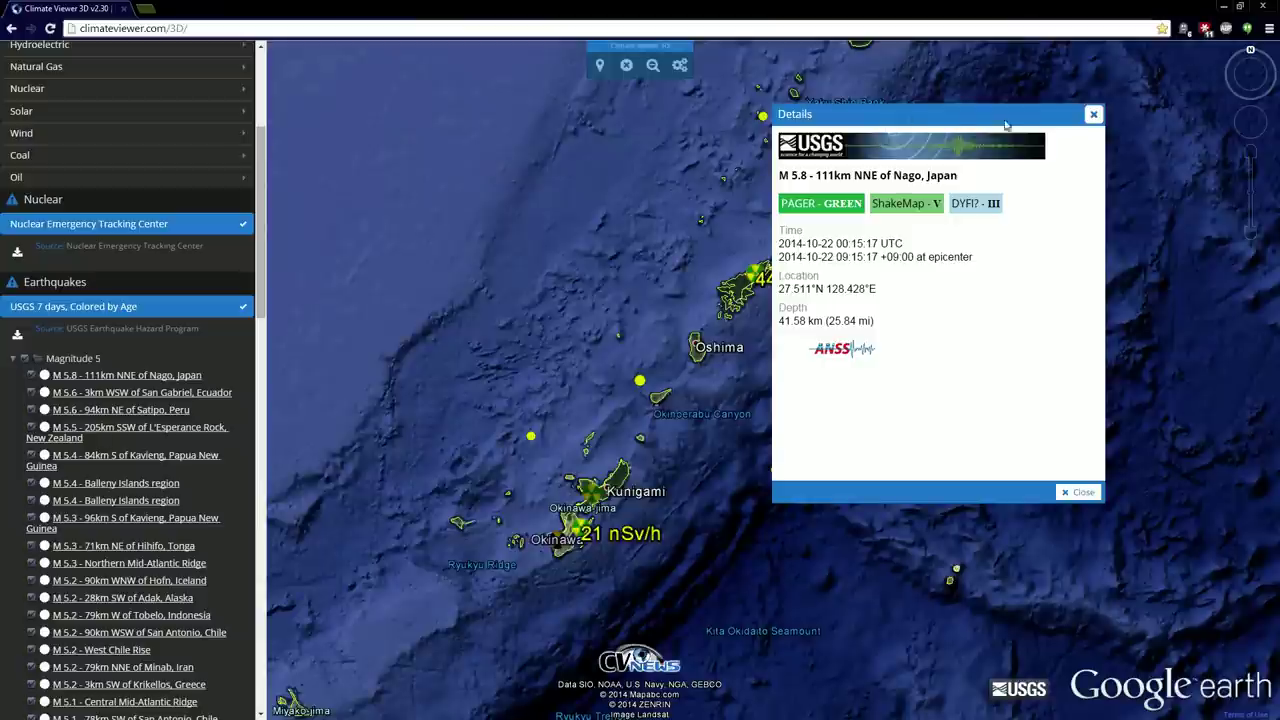
left_click(1093, 114)
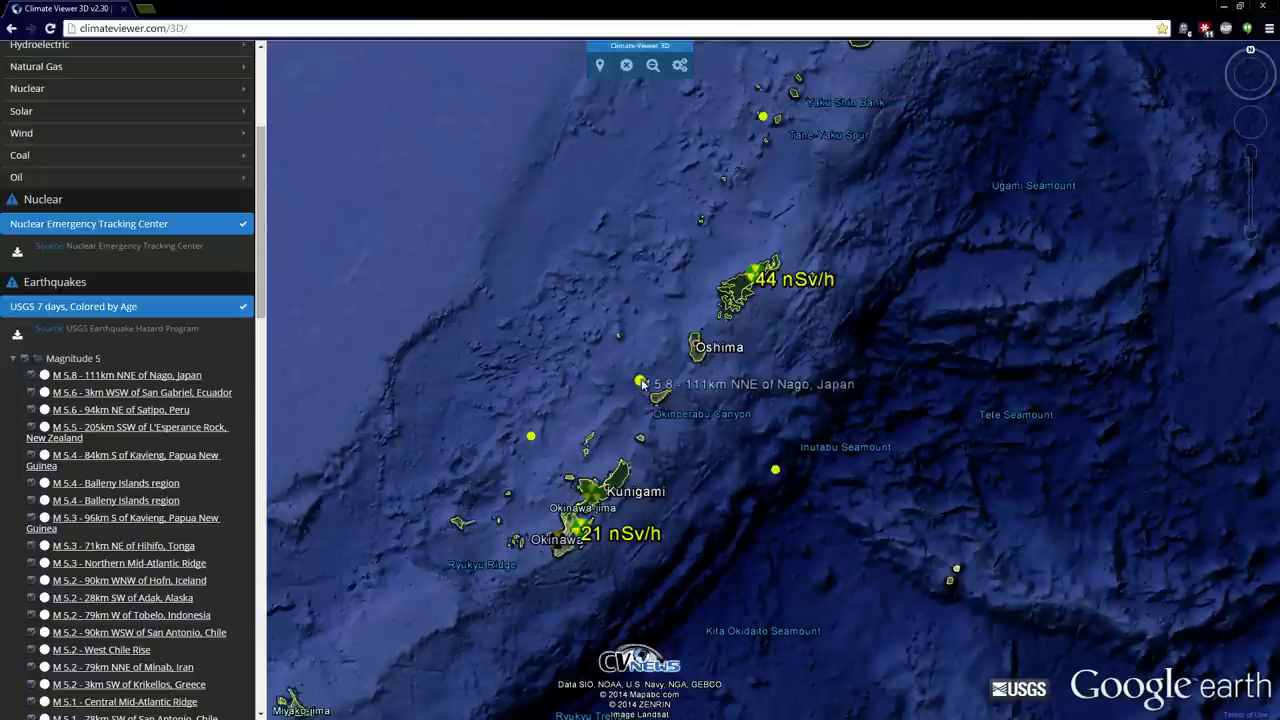
left_click(641, 383)
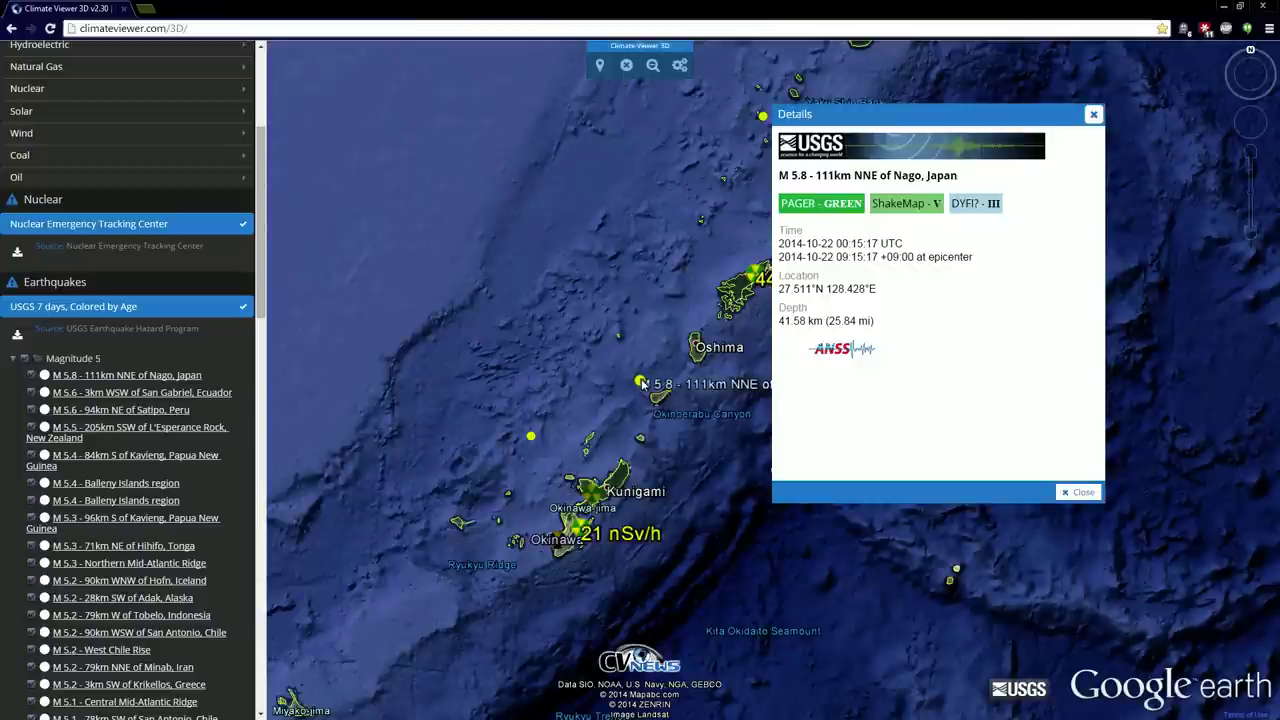
left_click(1078, 492)
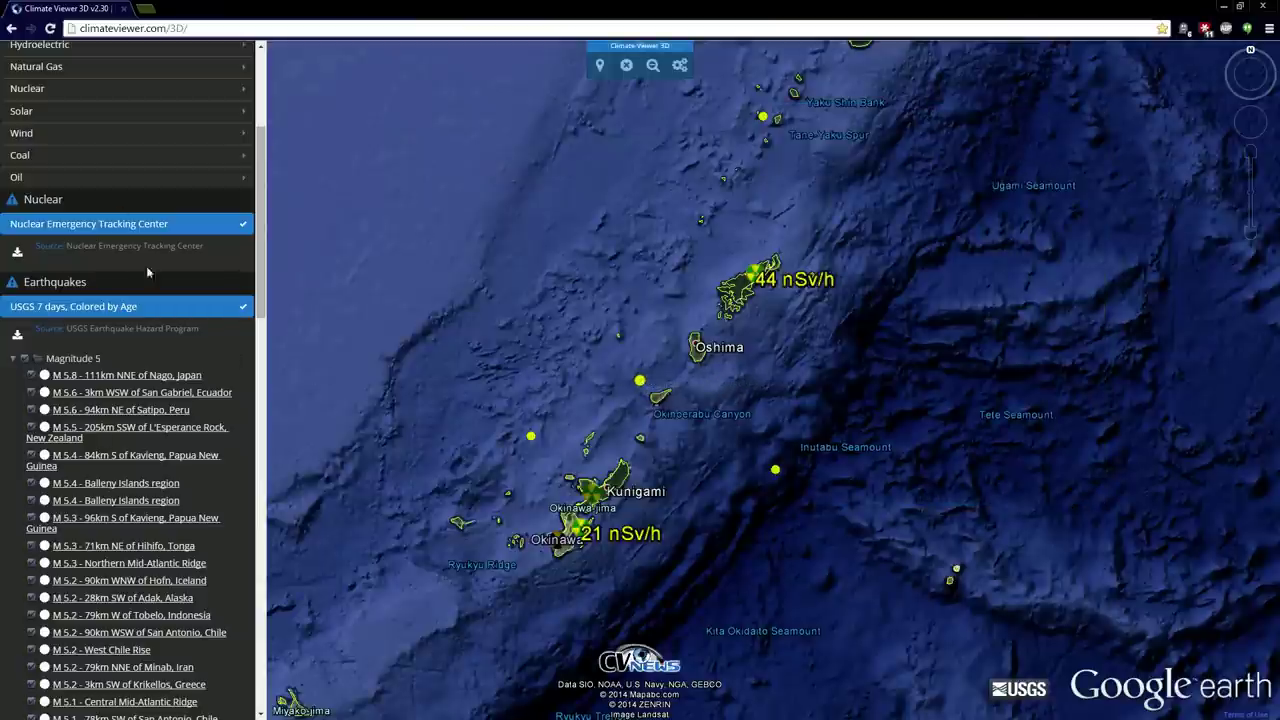
left_click(14, 362)
Step: Enable Global Vocanoes and Weekly Activity, then fly to Cerro Negro de Mayasquer volcano
scroll(103, 553, "down", 2)
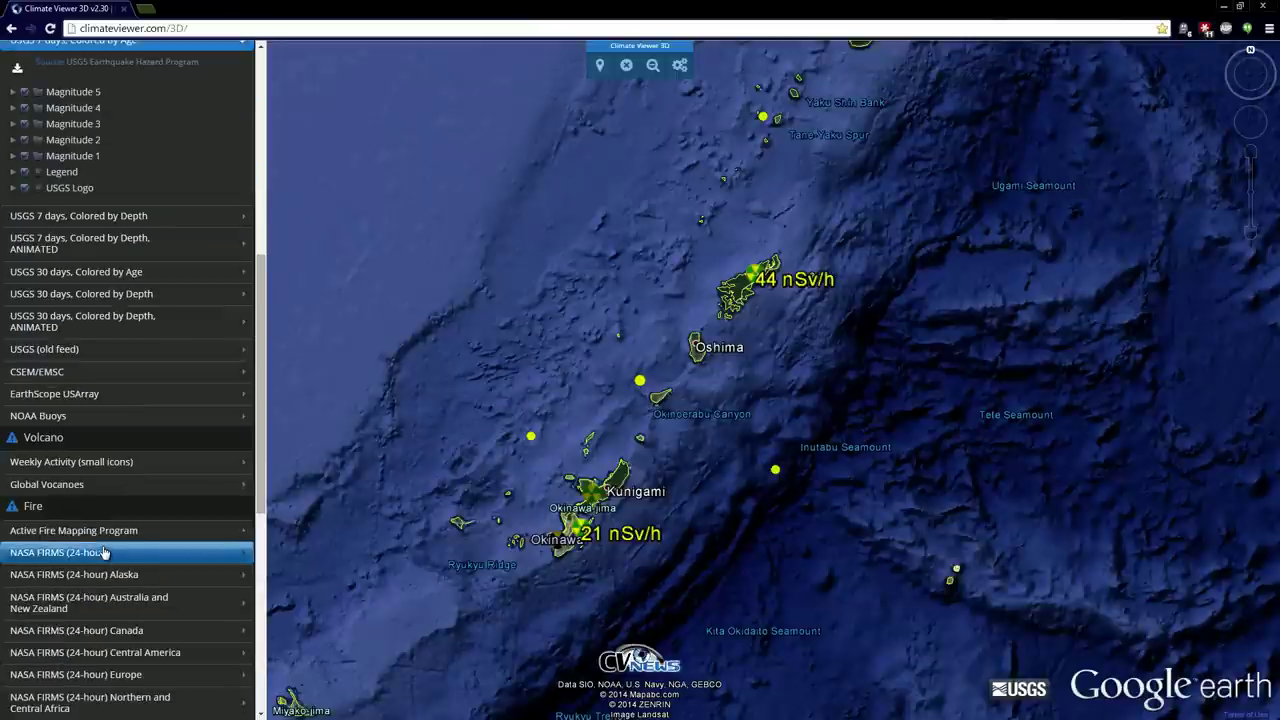
scroll(103, 553, "down", 2)
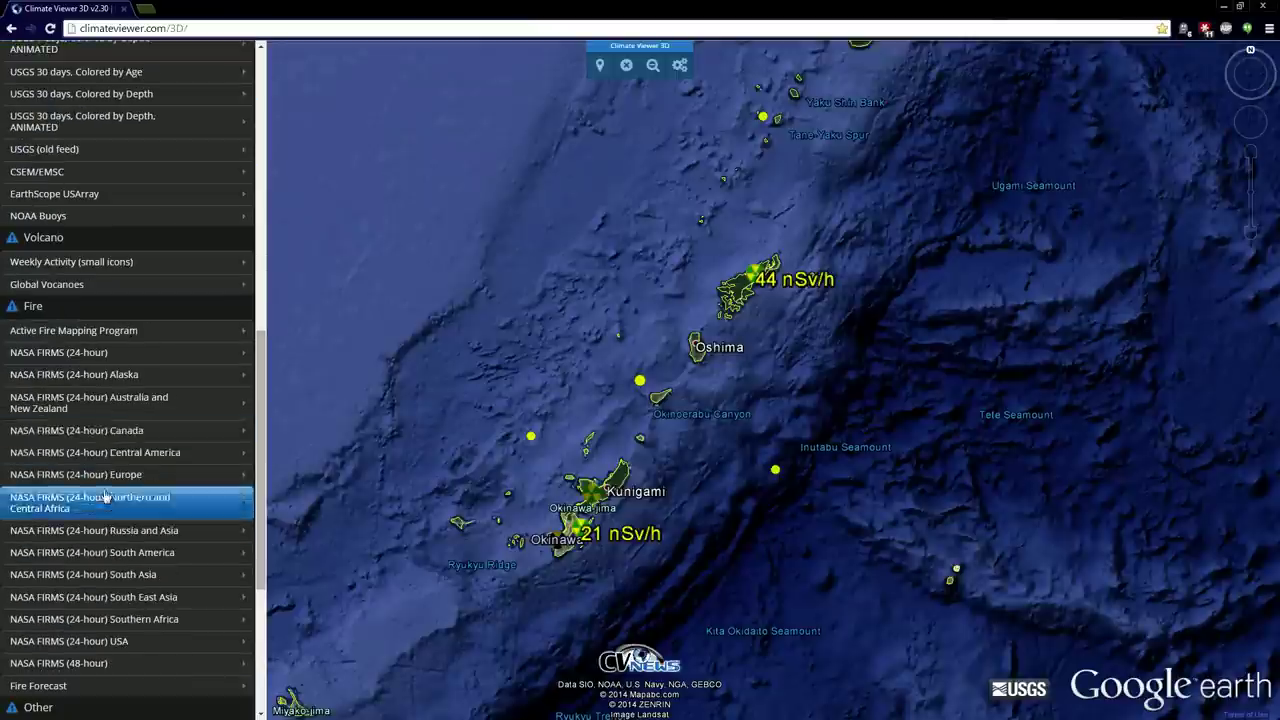
left_click(68, 286)
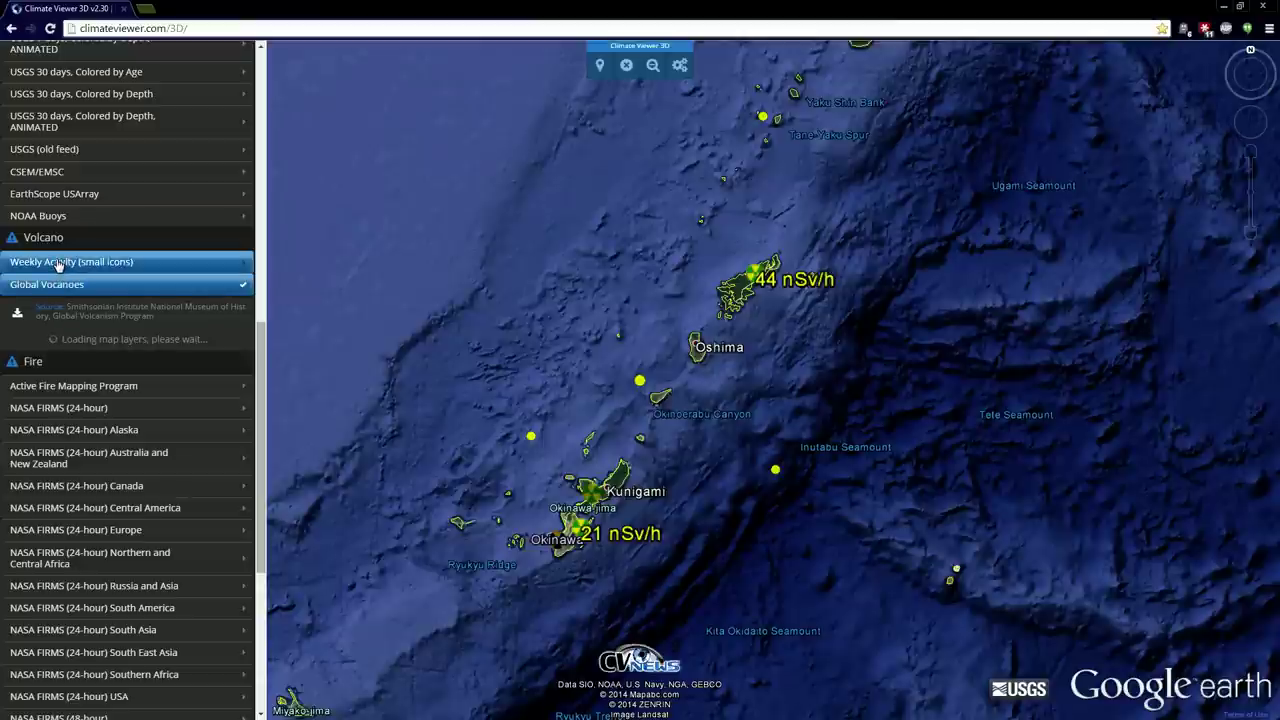
left_click(150, 262)
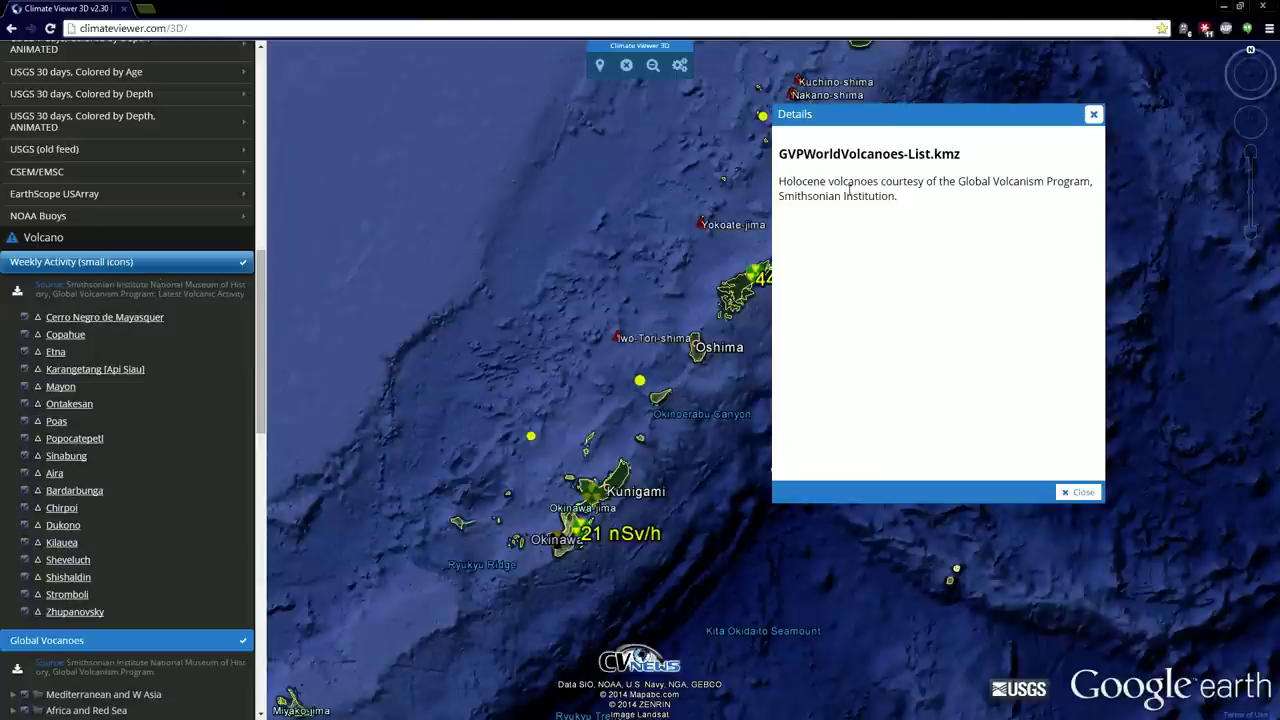
left_click(1078, 492)
left_click(122, 318)
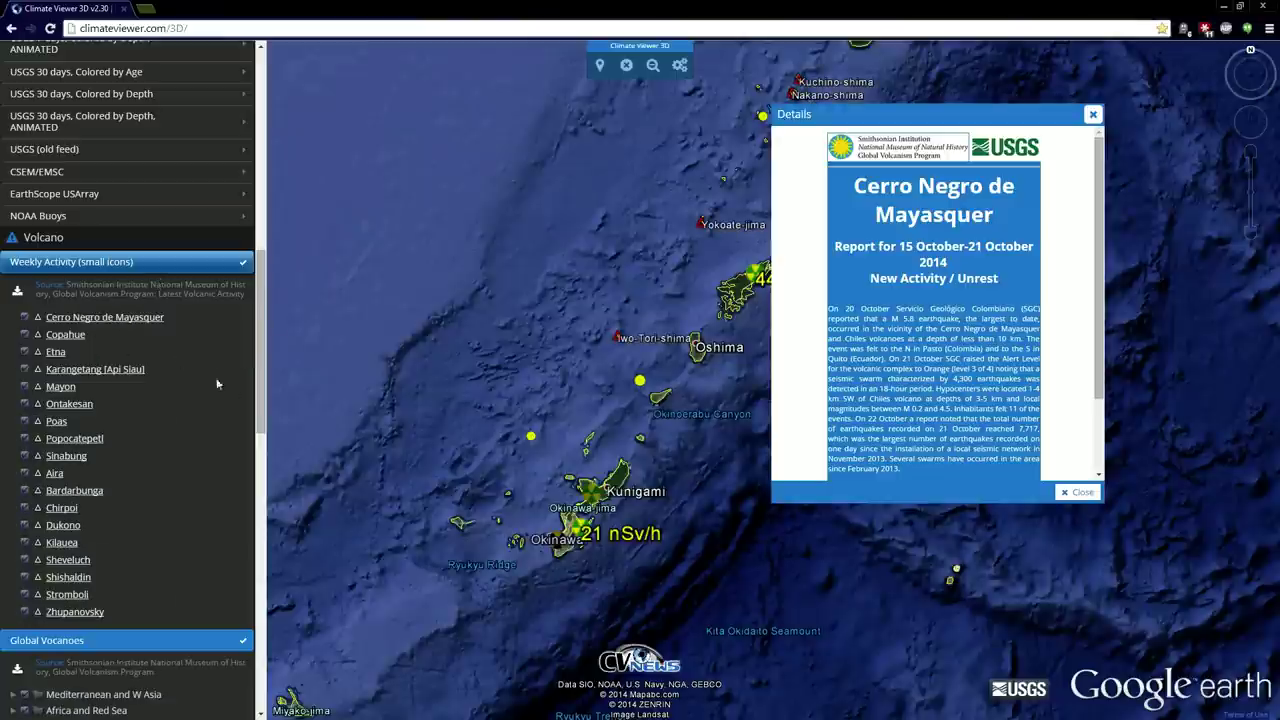
left_click(1078, 492)
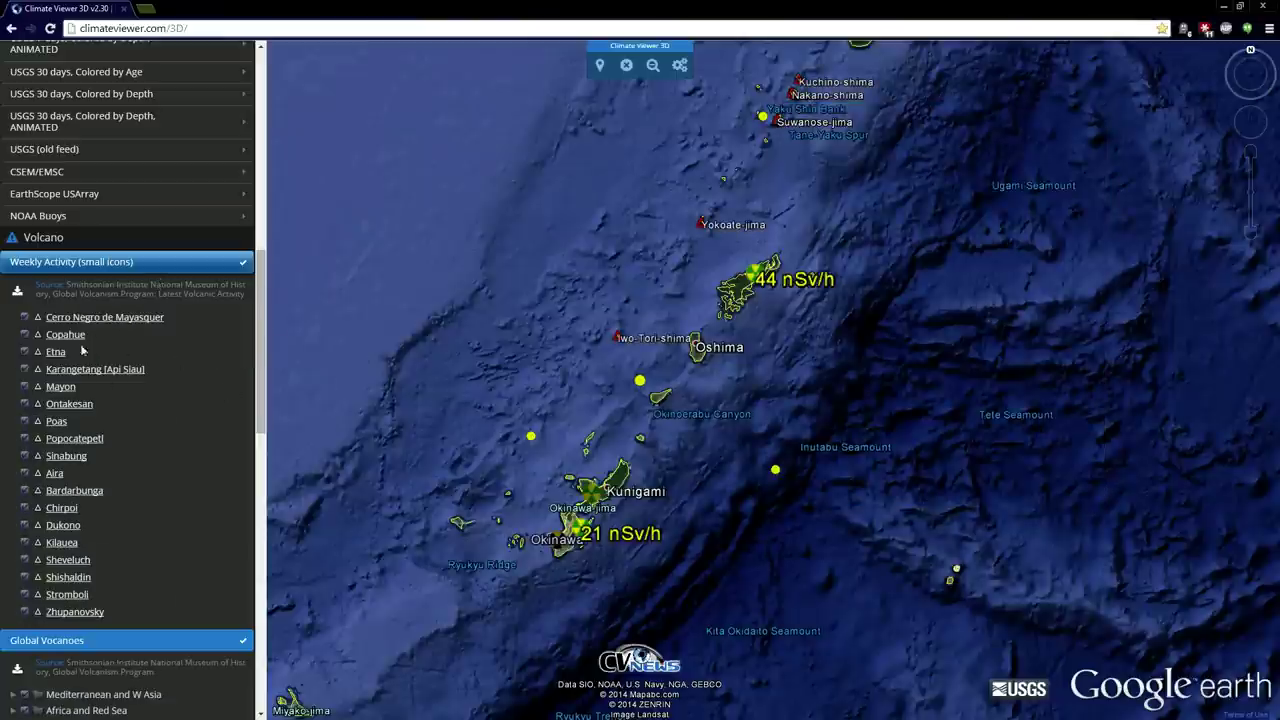
left_click(38, 320)
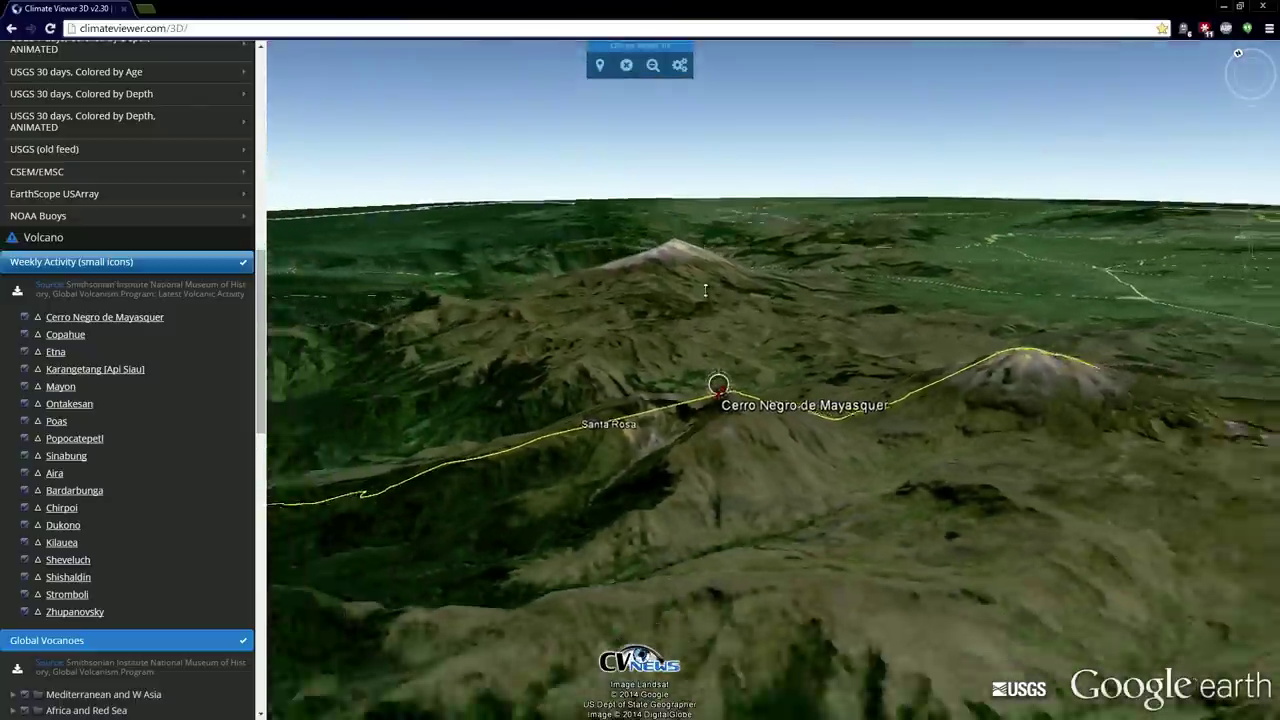
Step: Turn off the volcanic activity and Global Vocanoes layers and turn on NASA FIRMS (24-hour)
left_click(111, 266)
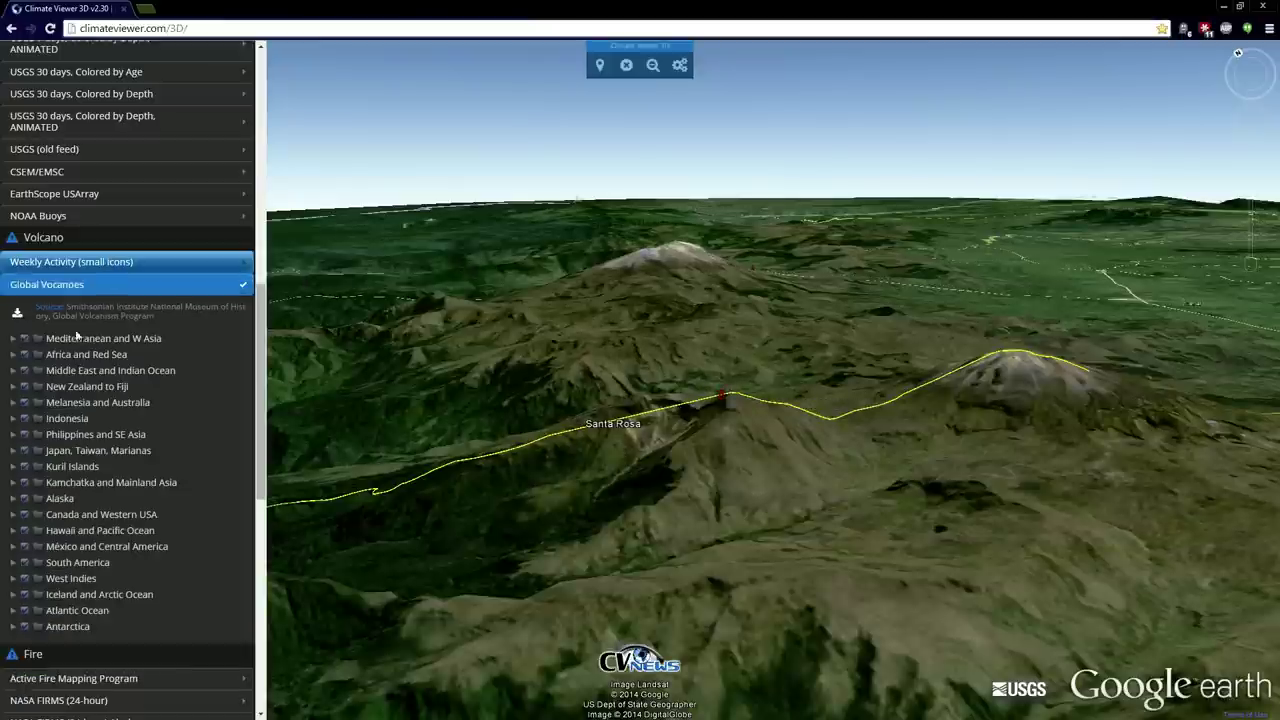
left_click(77, 287)
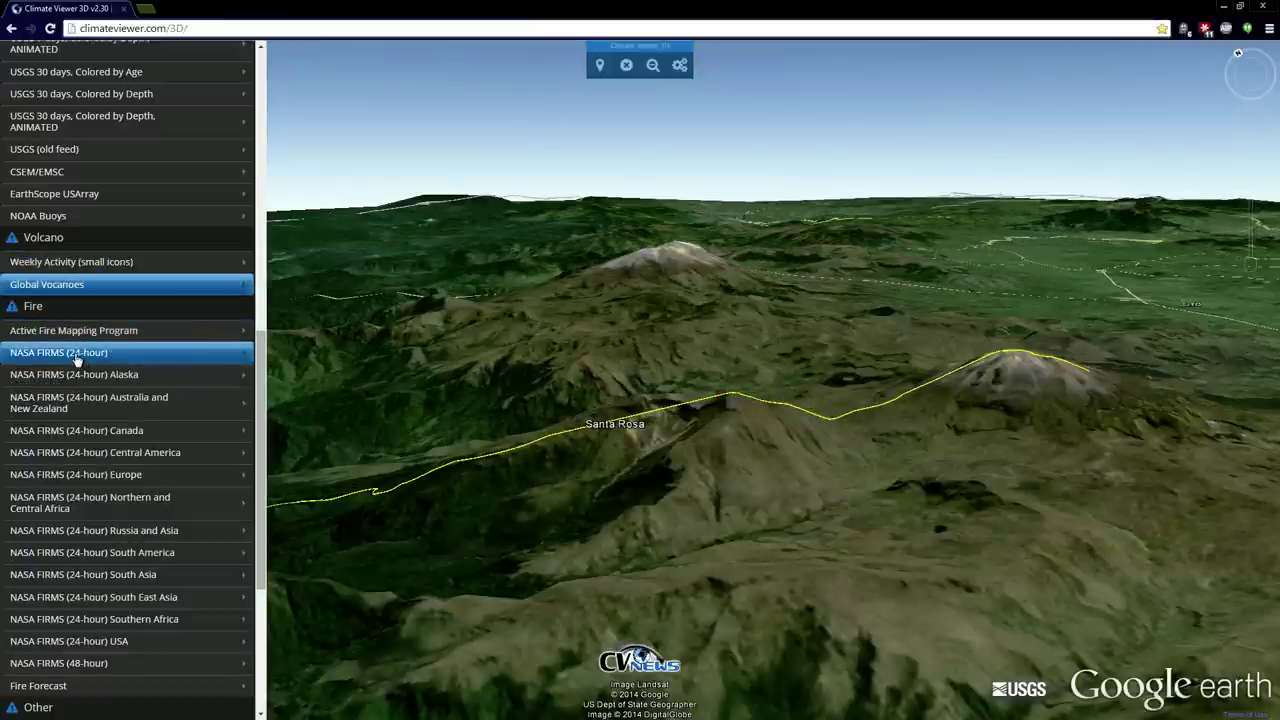
left_click(77, 355)
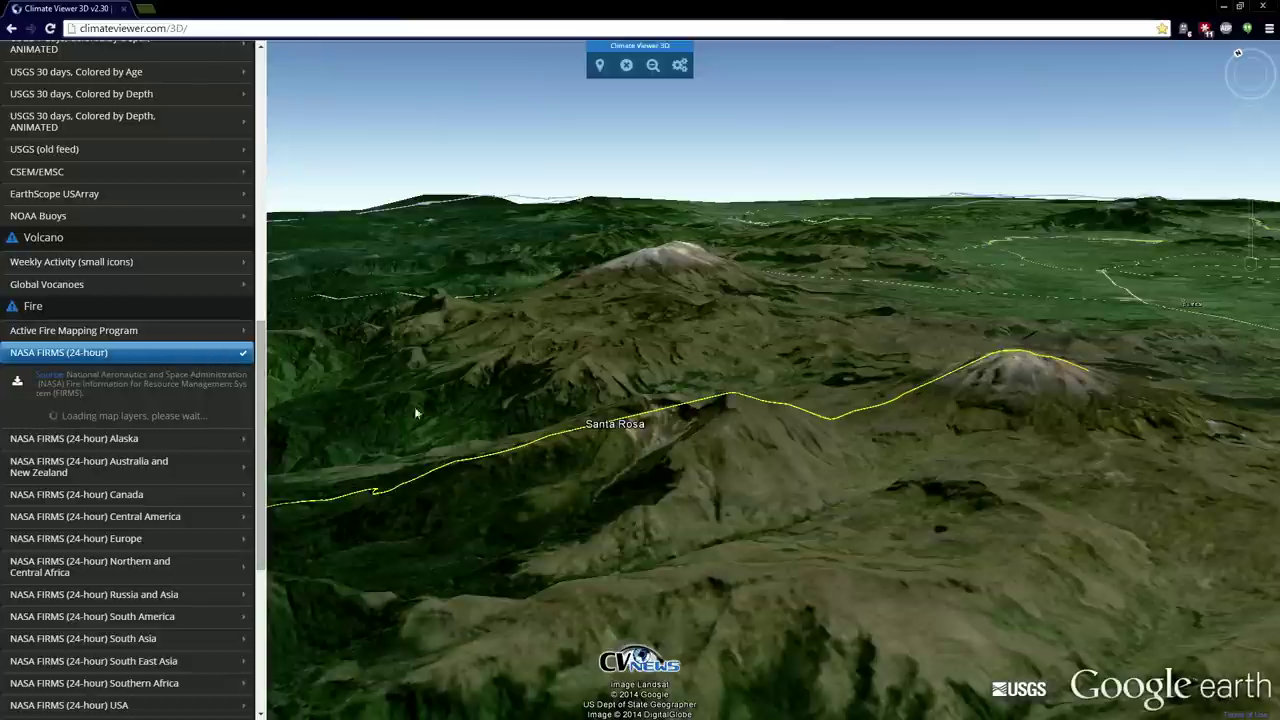
Step: Zoom out to central South America and clear the fire layer from the globe
scroll(750, 510, "down", 5)
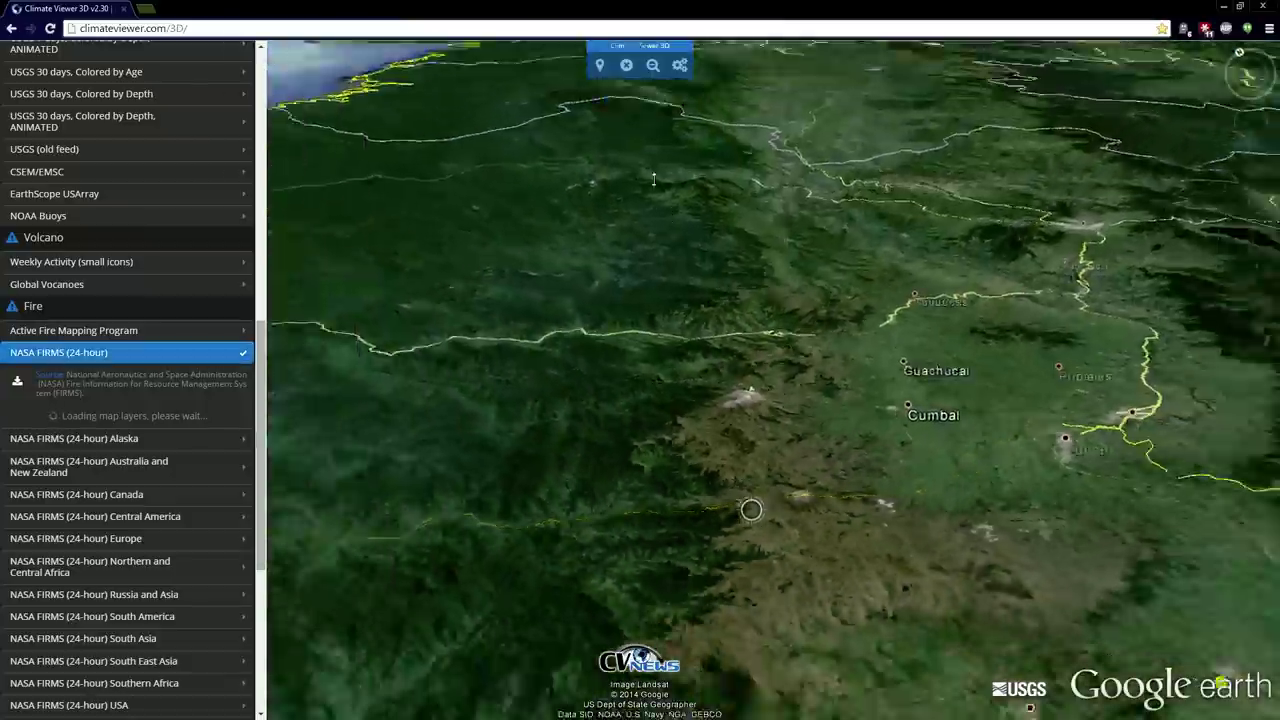
scroll(750, 523, "down", 5)
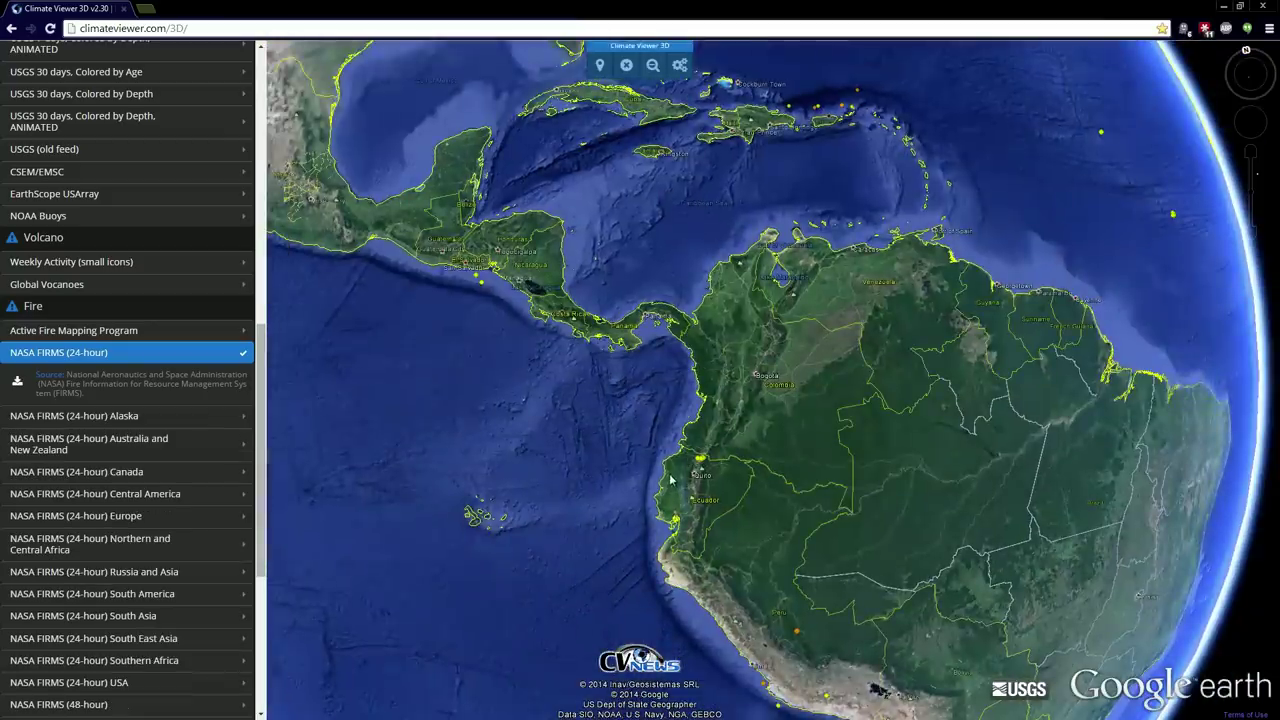
left_click_drag(668, 463, 617, 462)
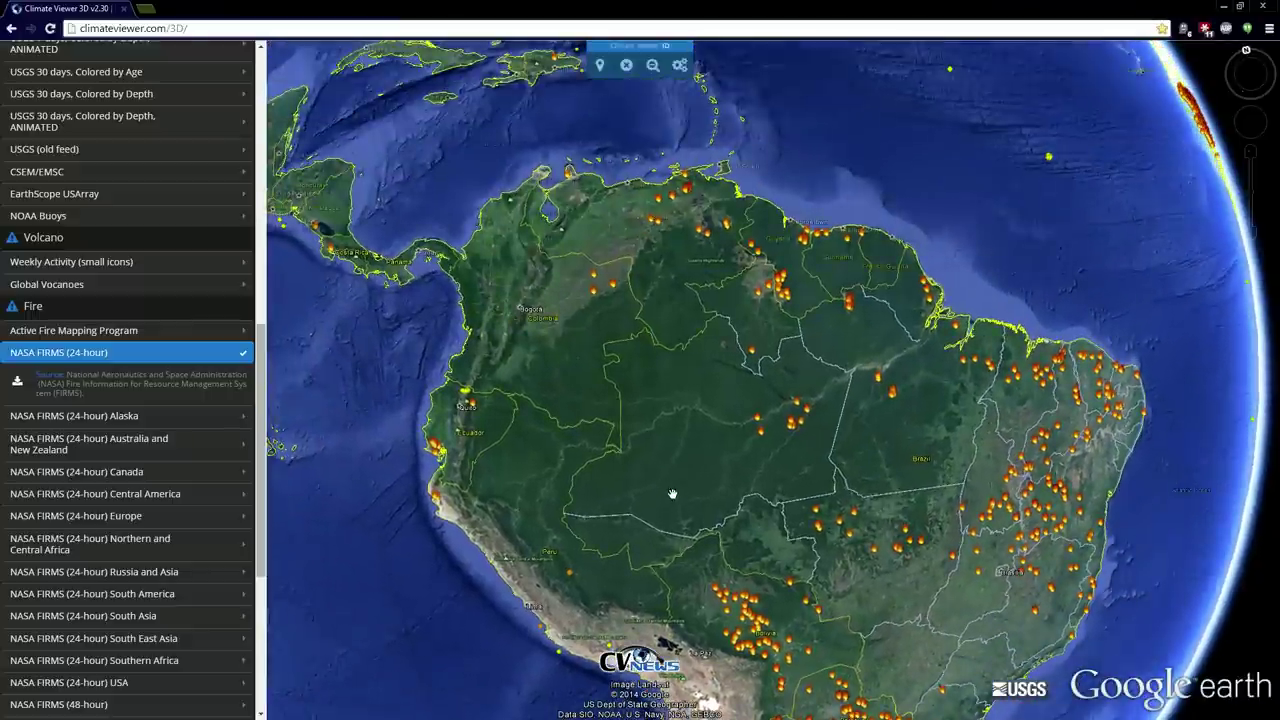
left_click(625, 66)
Step: Expand the Weather category in the map layers list
scroll(90, 500, "down", 5)
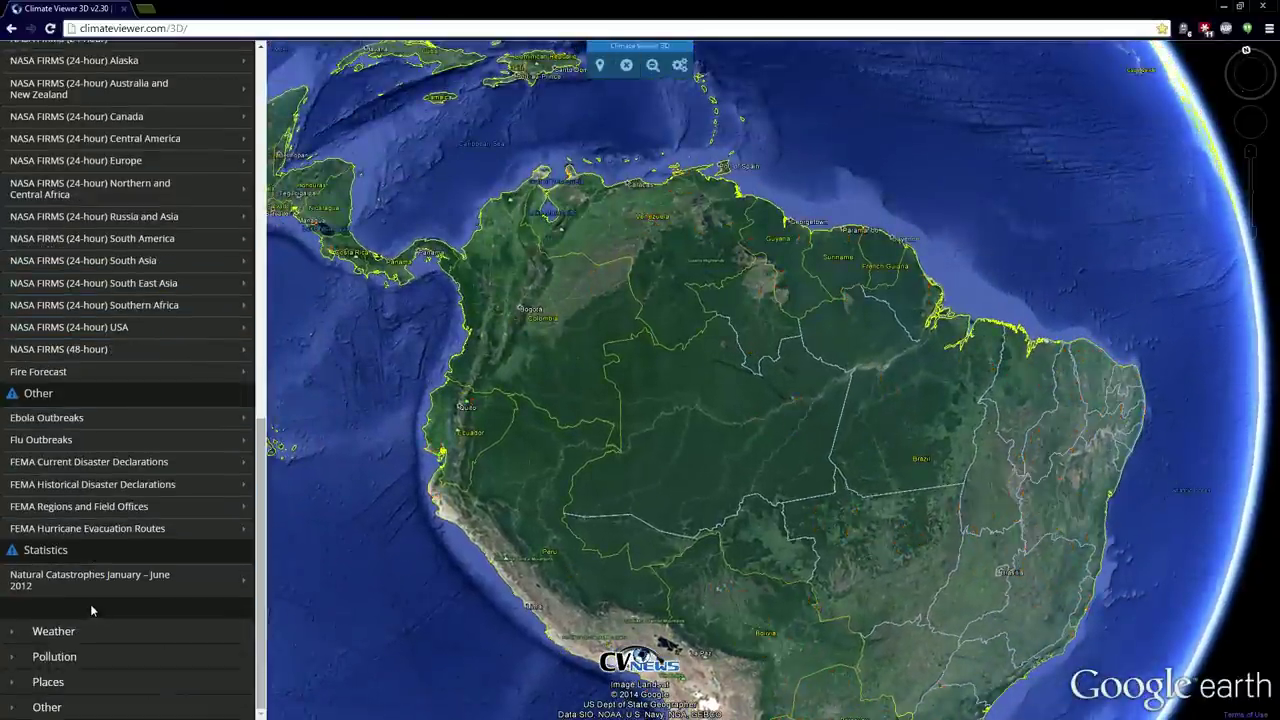
left_click(58, 420)
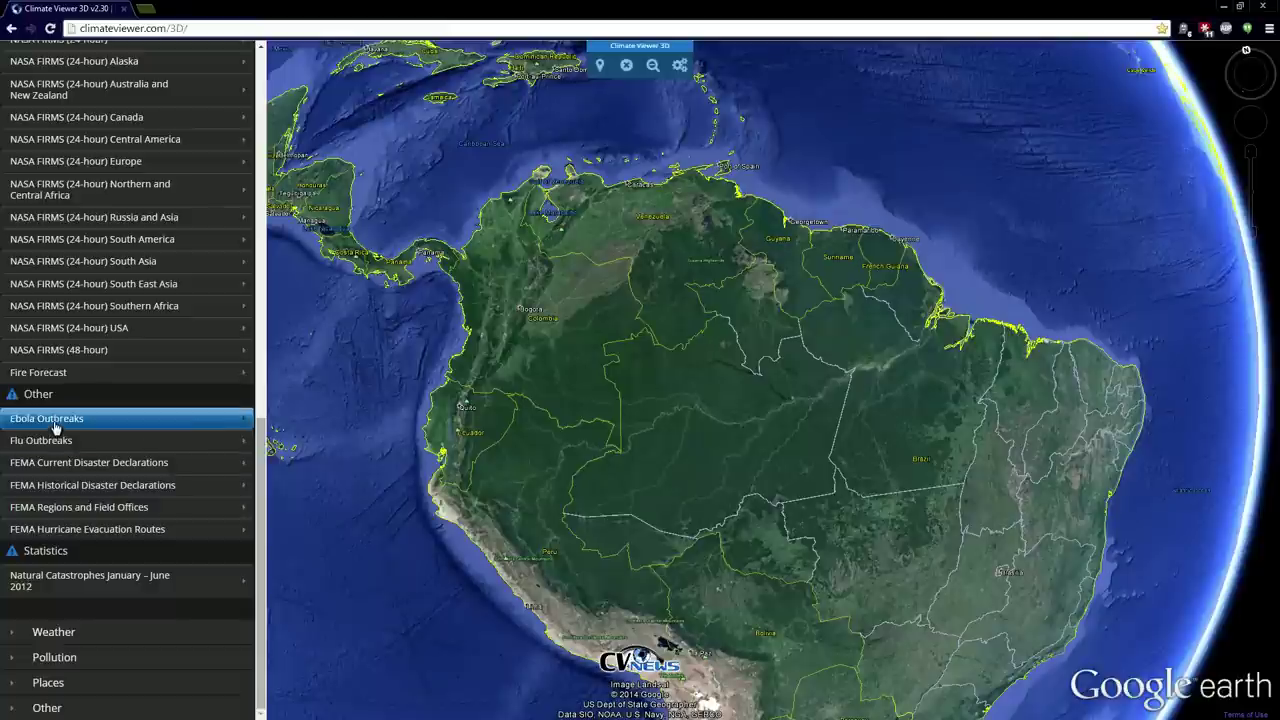
left_click(86, 631)
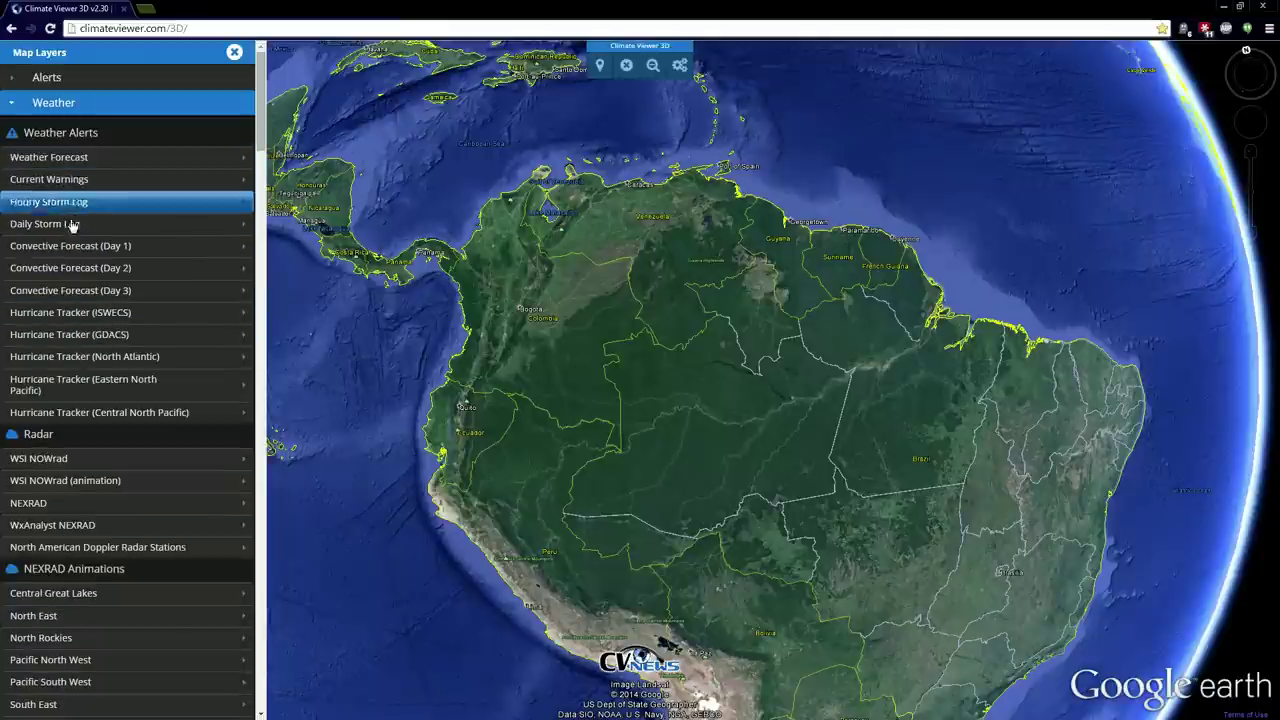
Step: Try Hurricane Tracker (GDACS) and WSI NOWrad, then leave only the NEXRAD radar layer on
left_click(85, 338)
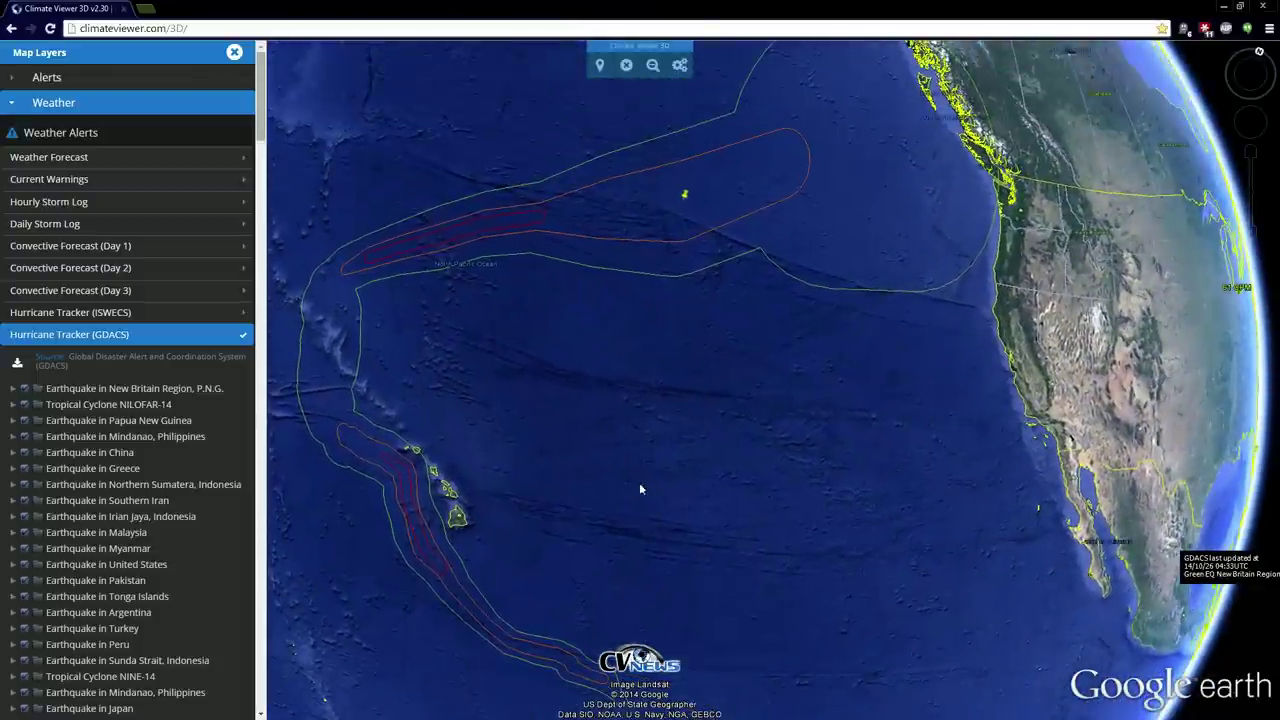
left_click(70, 334)
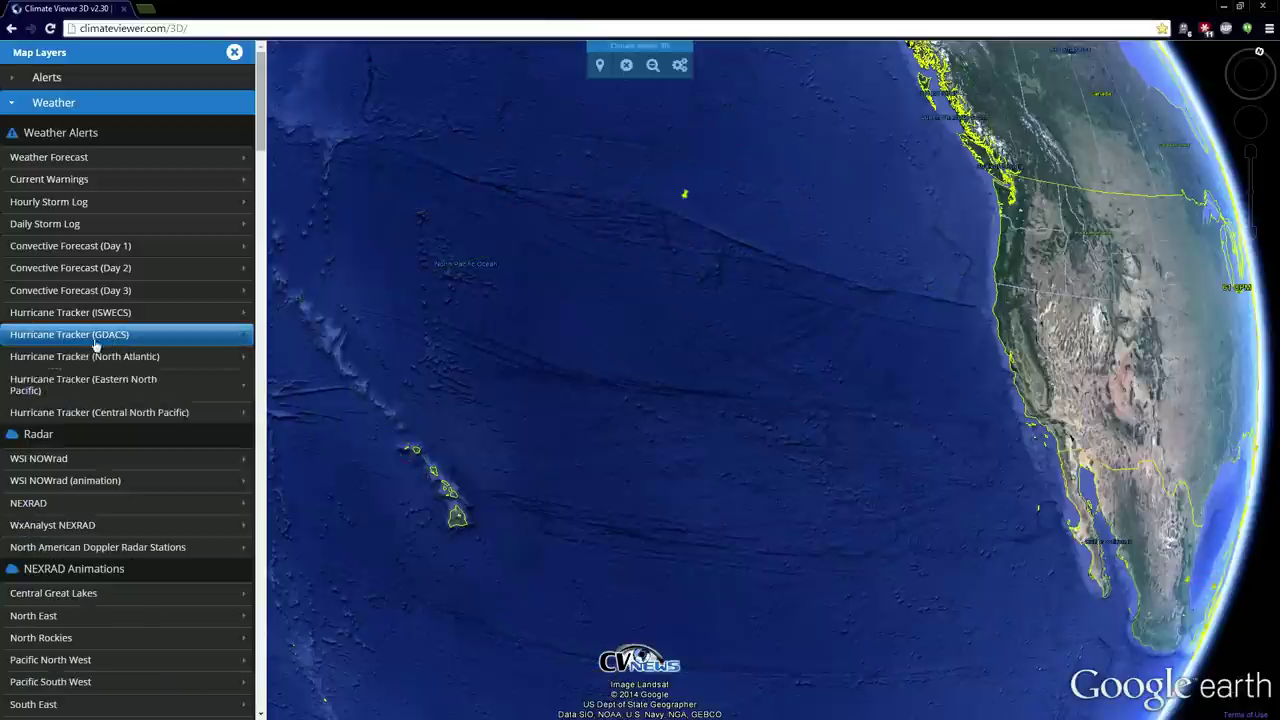
left_click(50, 462)
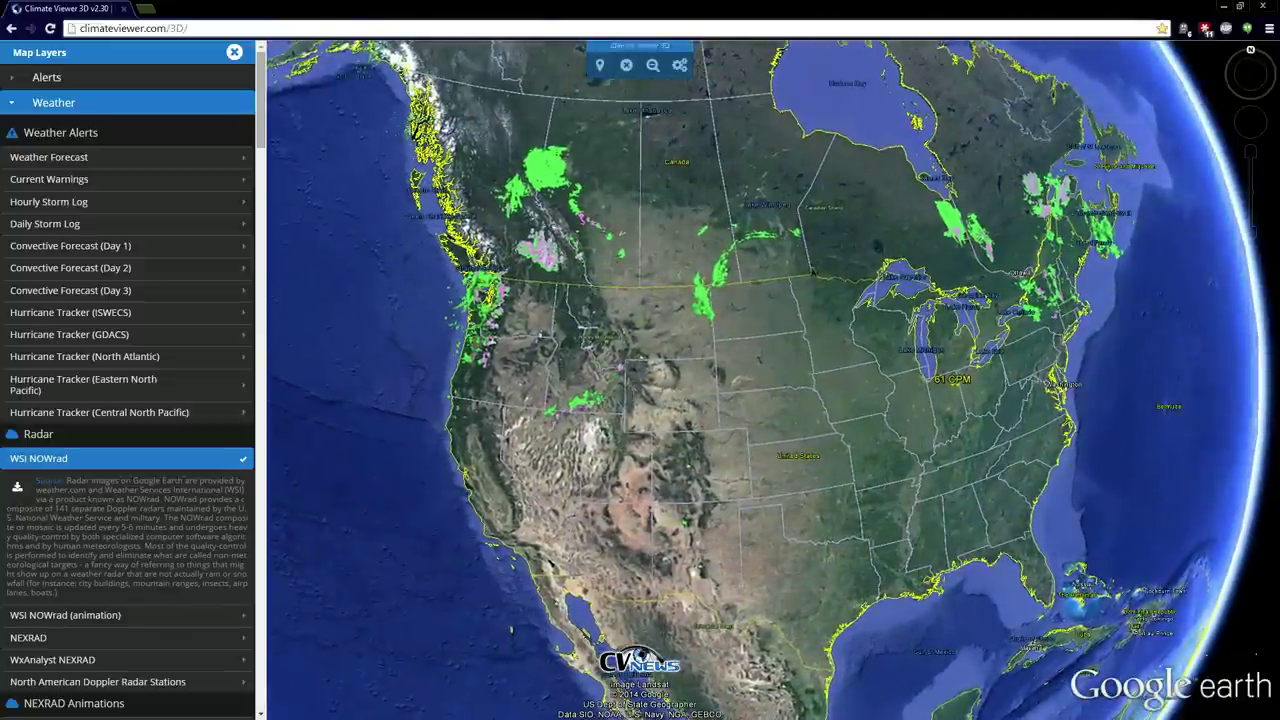
left_click(114, 456)
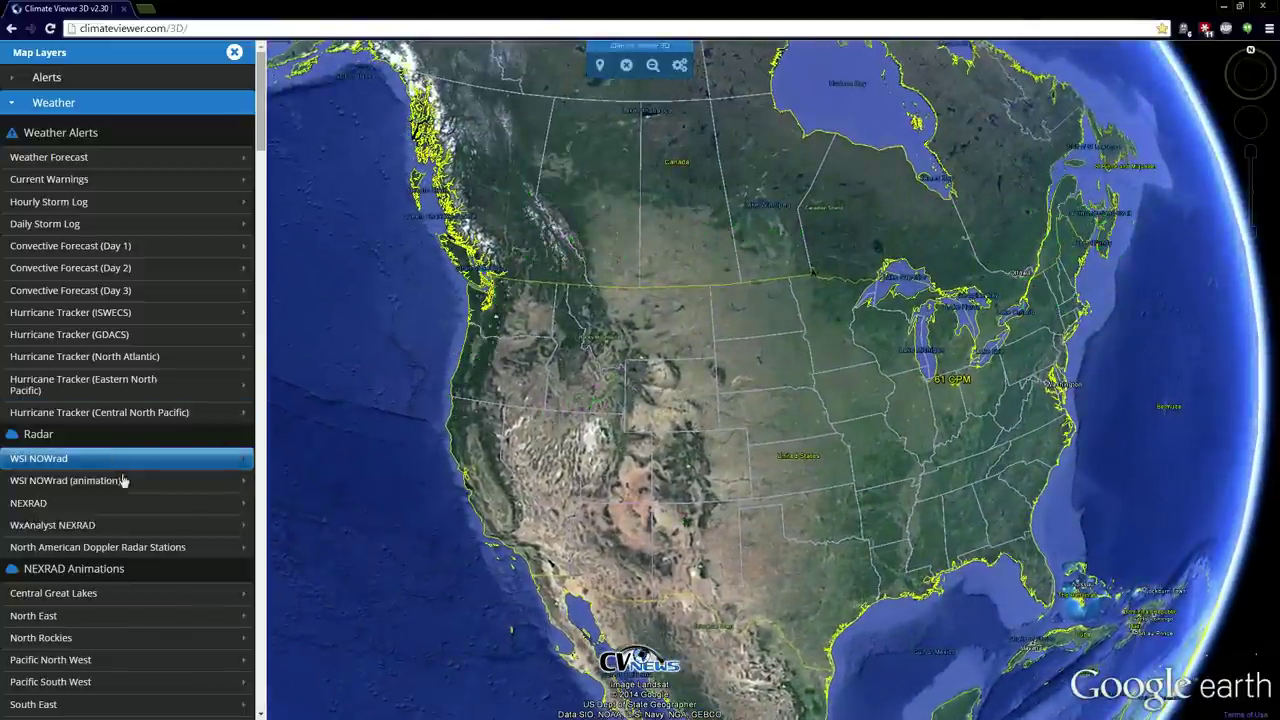
left_click(32, 504)
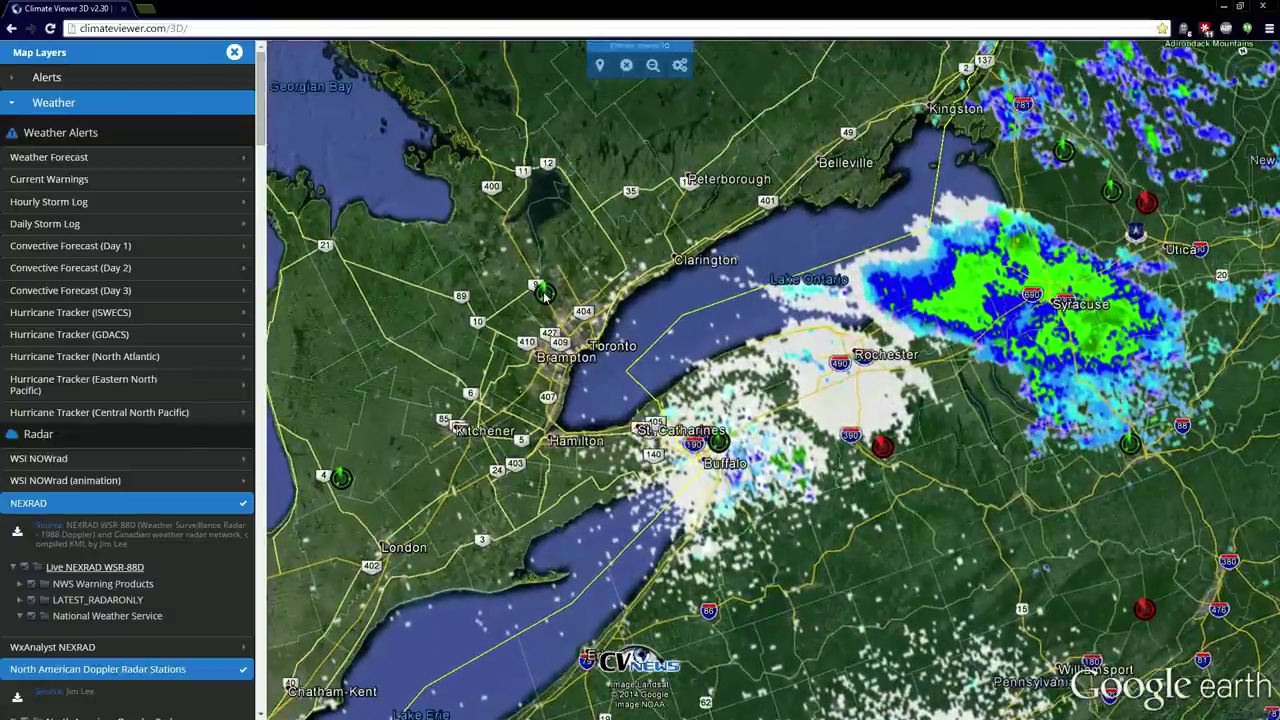
Step: Inspect the King City CWKR and Buffalo radar stations and add Buffalo's 1-hour rainfall total
left_click(542, 293)
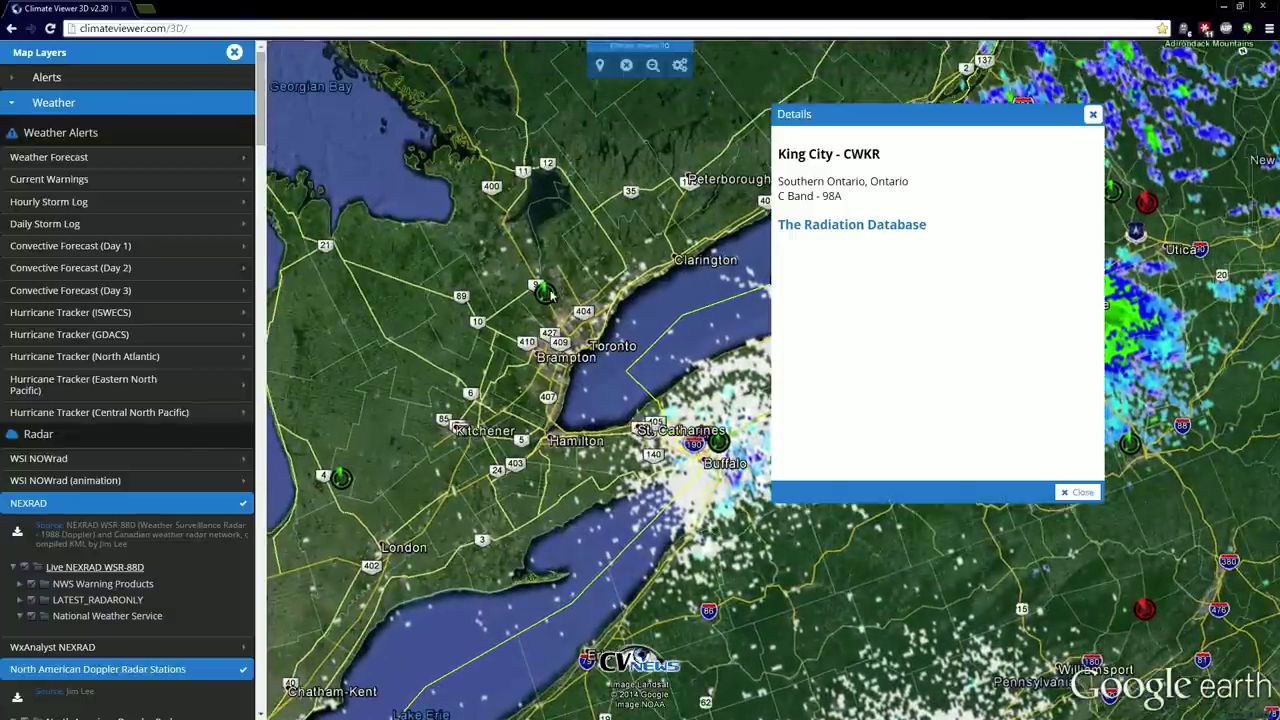
left_click(1078, 492)
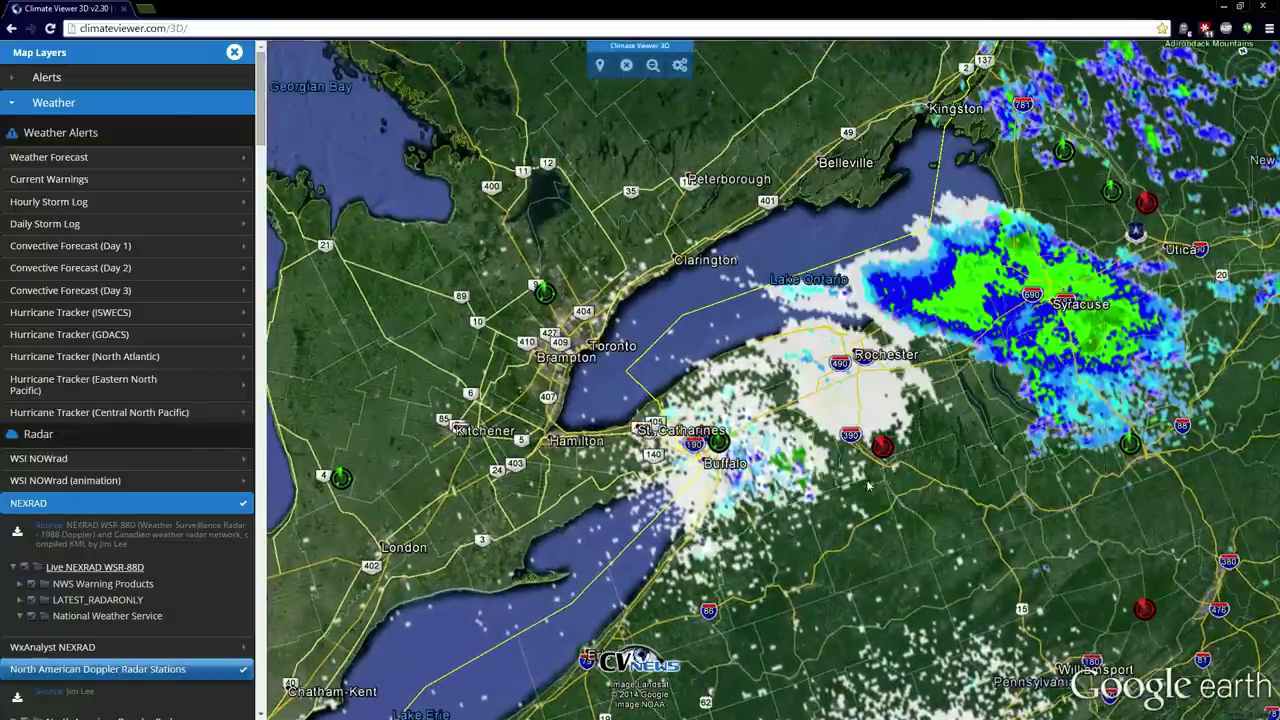
left_click(718, 441)
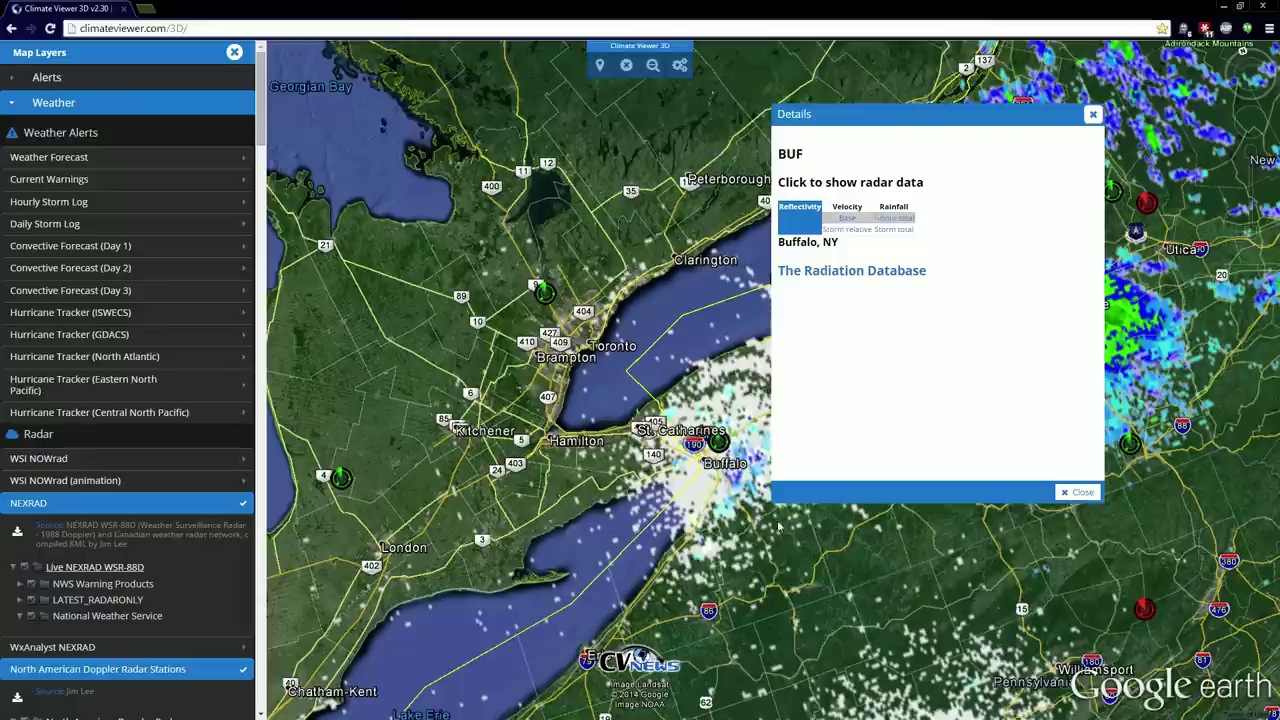
left_click(895, 219)
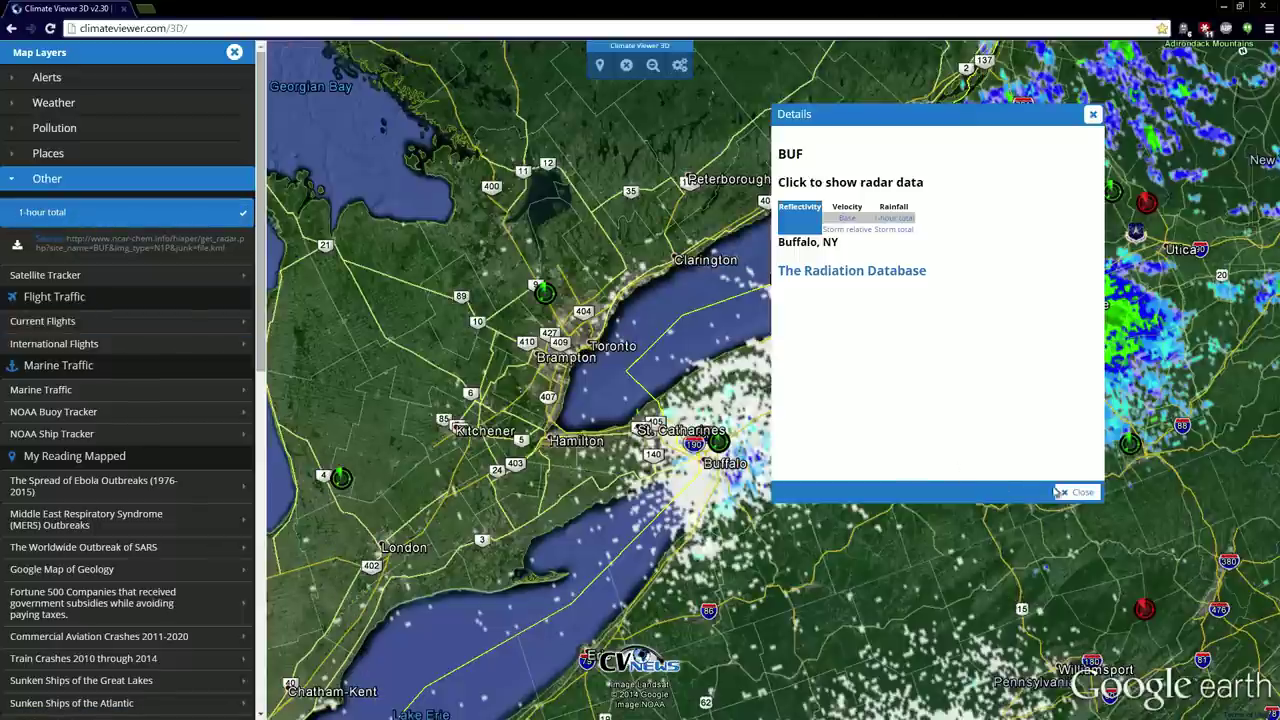
left_click(1075, 491)
Step: Inspect the KRMX and TYX sites near Syracuse, show TYX Storm relative, then clear all overlays
left_click_drag(1117, 194, 641, 287)
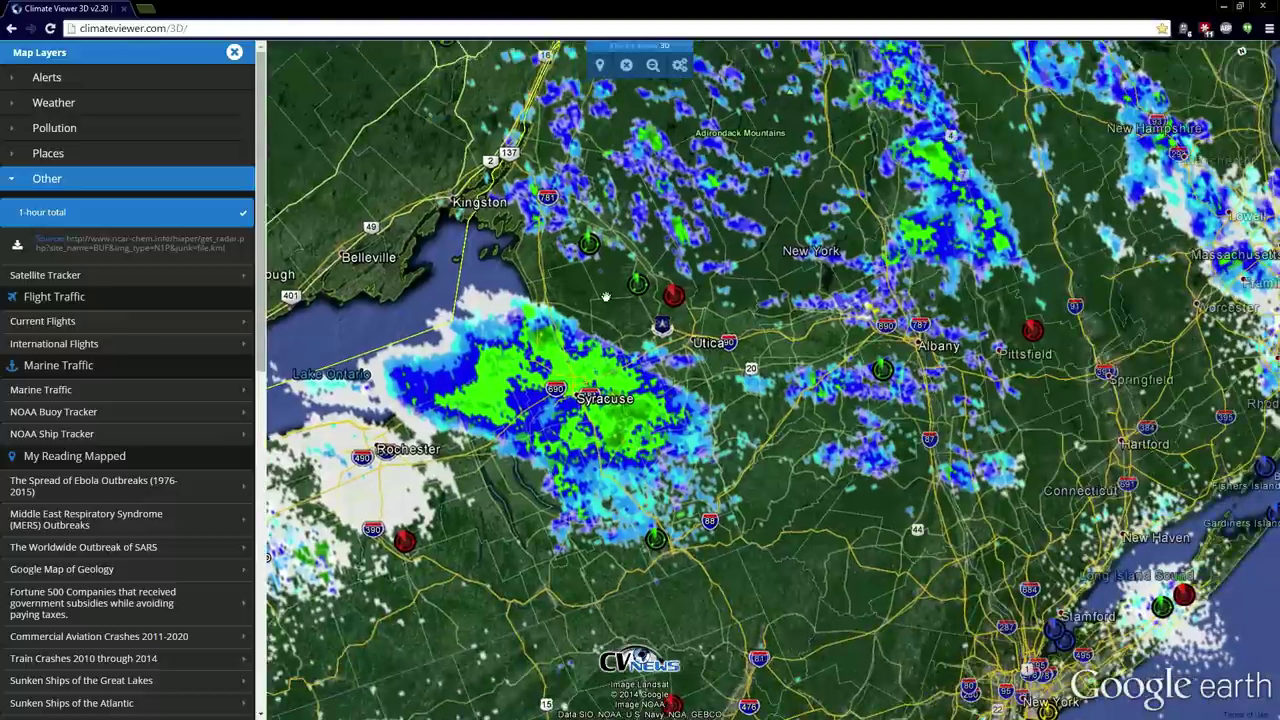
left_click(639, 286)
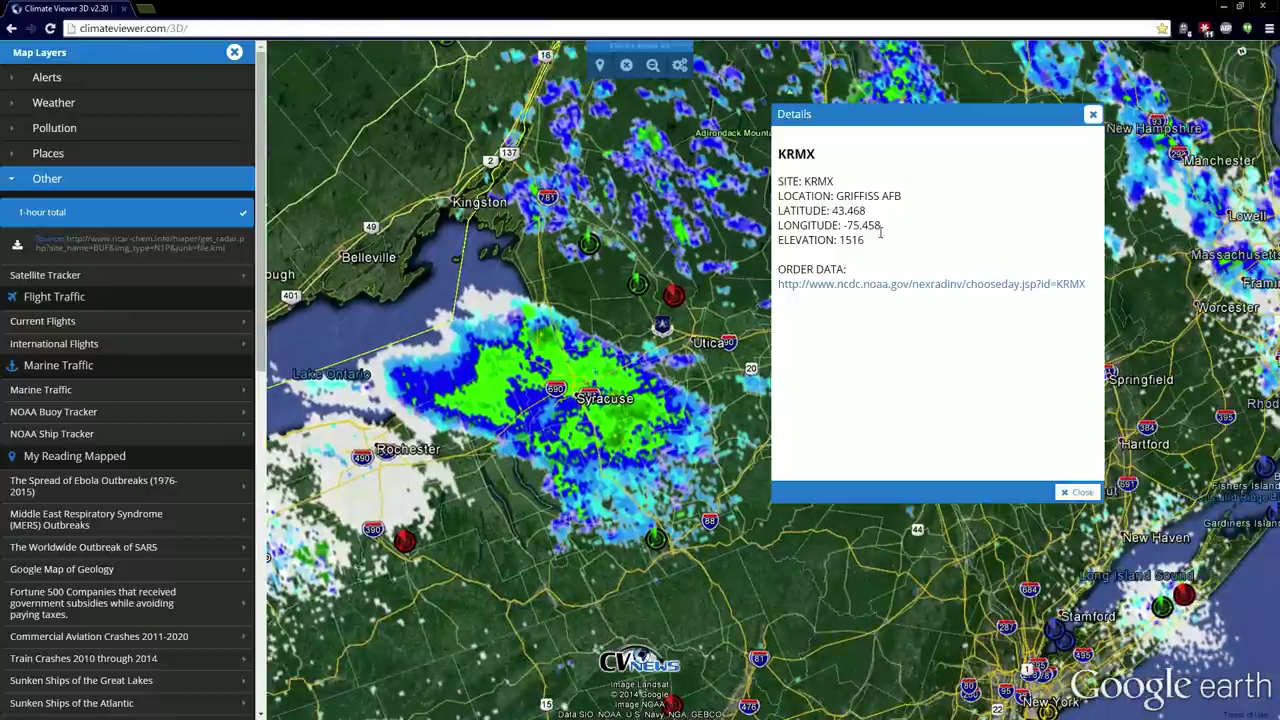
left_click(1080, 491)
left_click(591, 247)
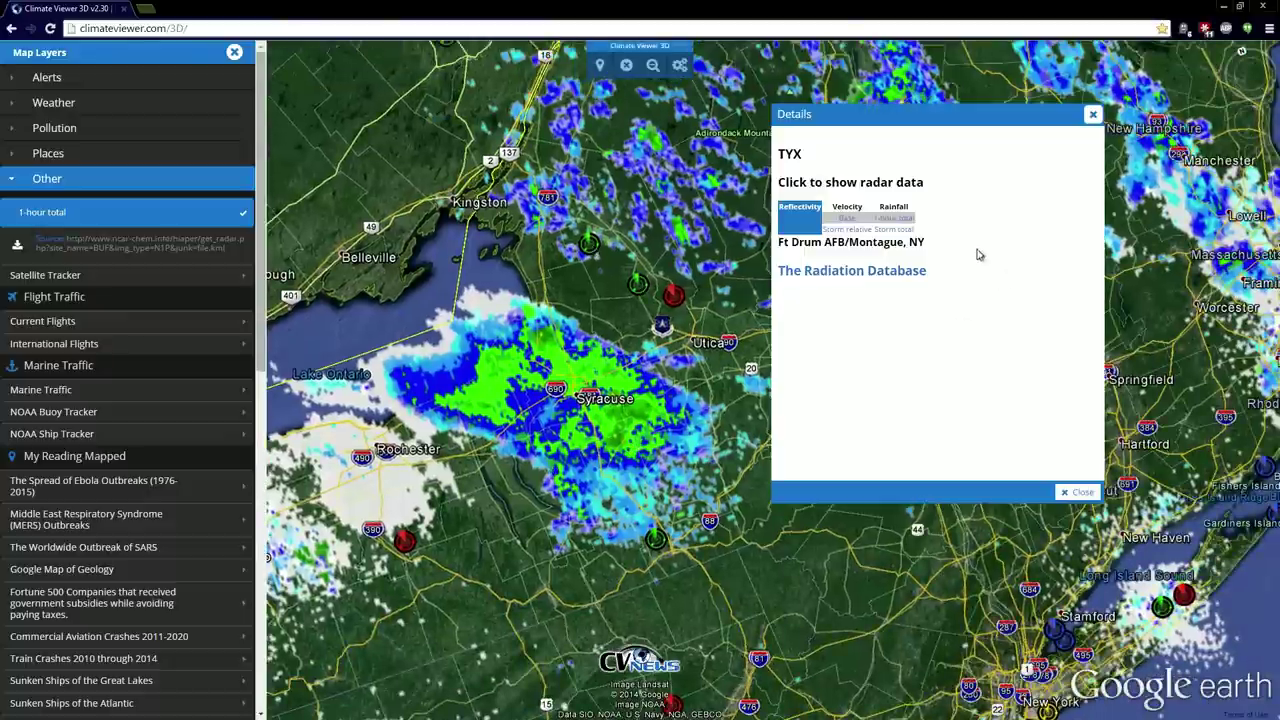
left_click(861, 231)
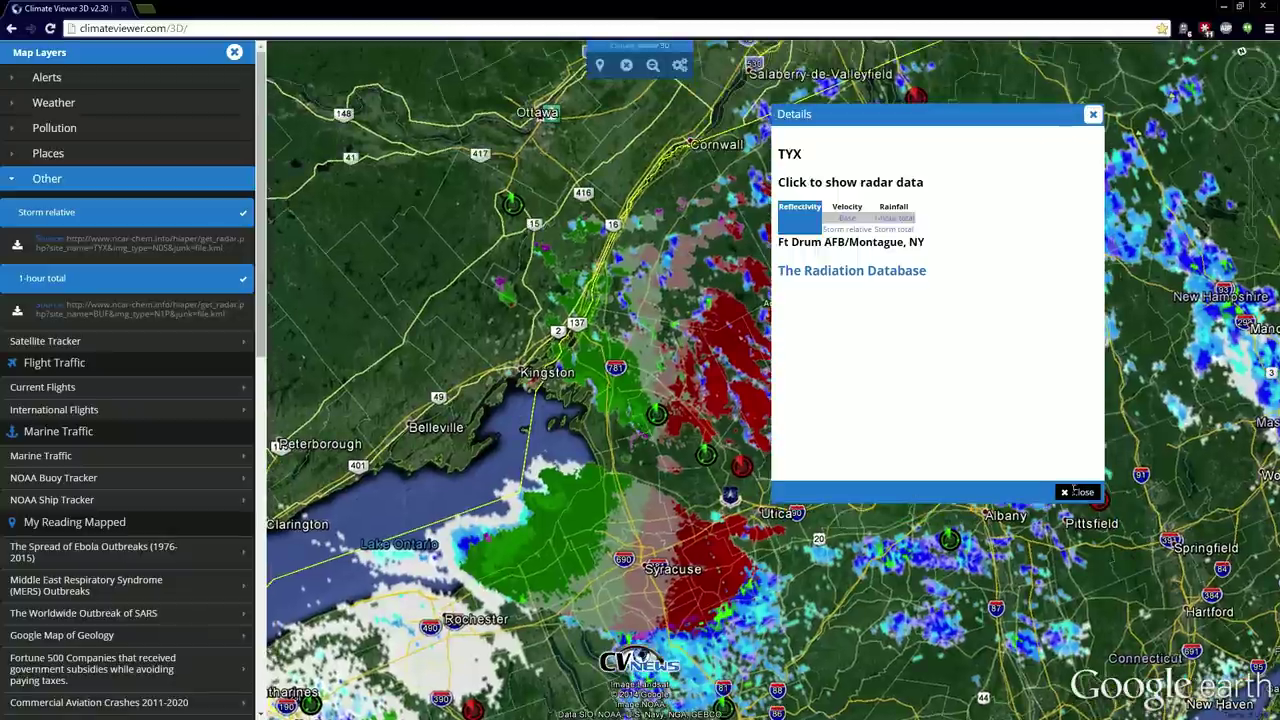
left_click(1078, 491)
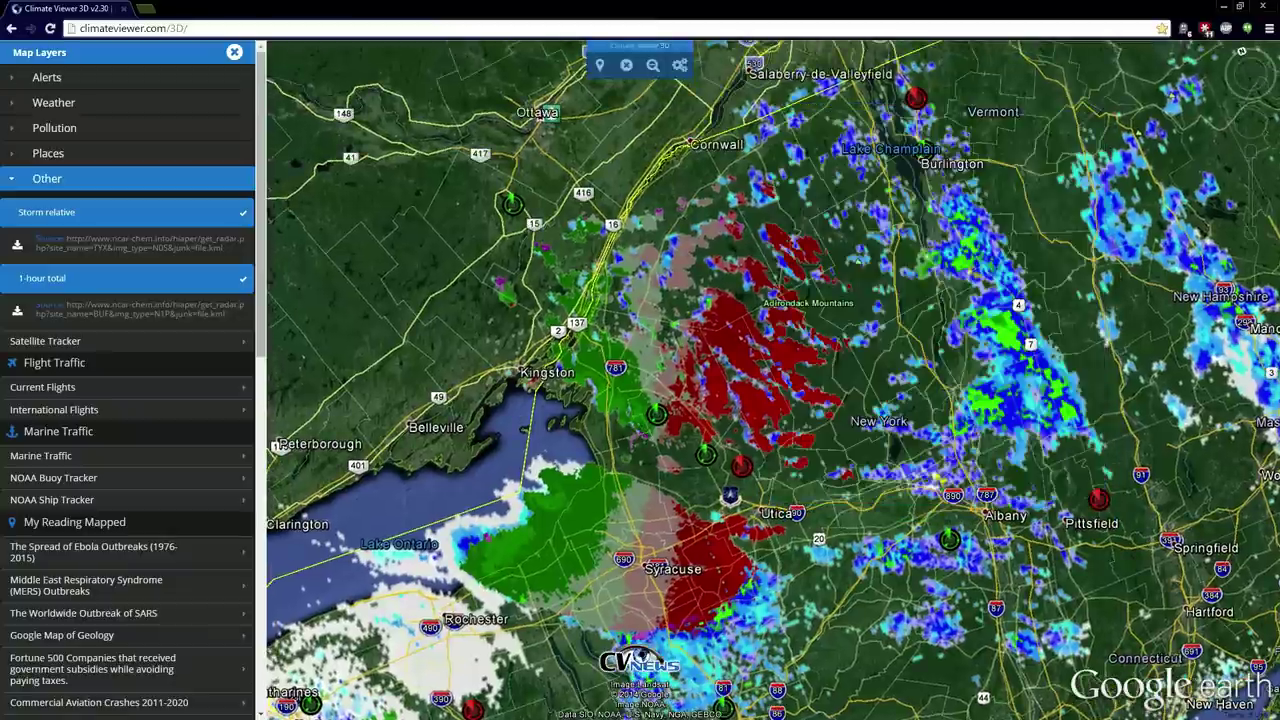
left_click(626, 66)
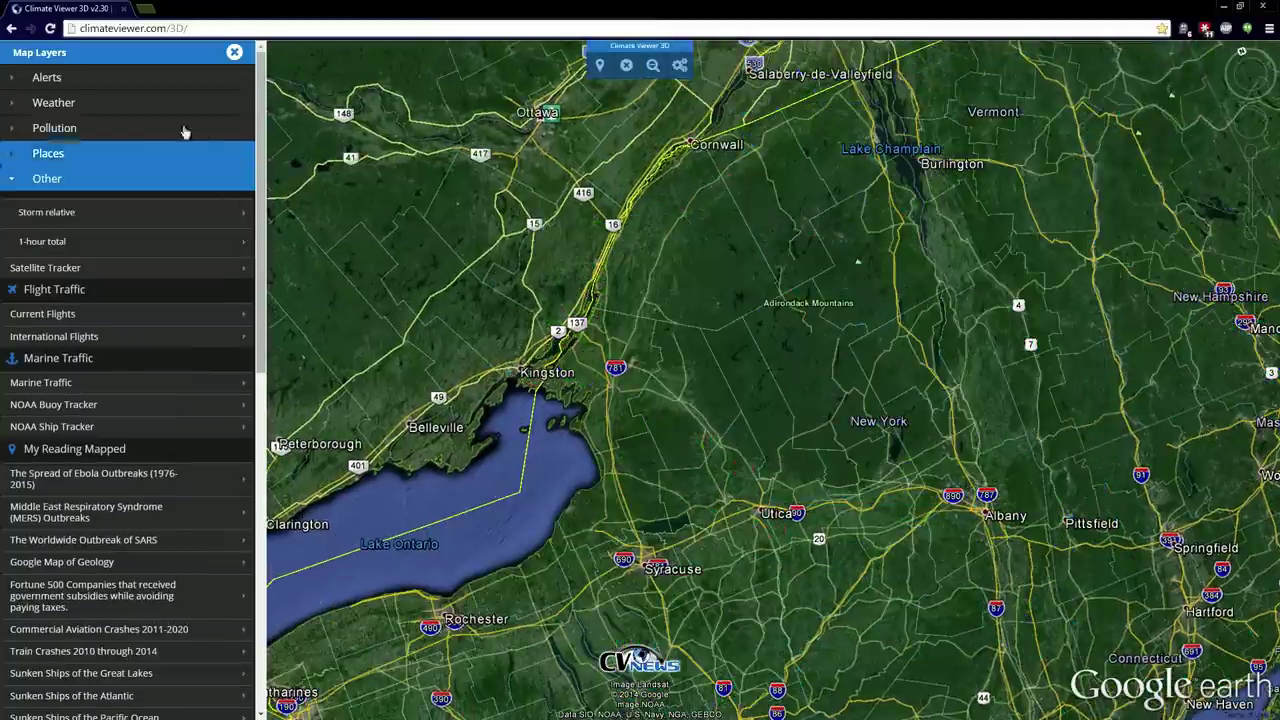
Step: Turn on all ten regional NEXRAD animations, from Upper Mississippi Valley to Central Great Lakes
left_click(126, 104)
scroll(120, 350, "down", 1)
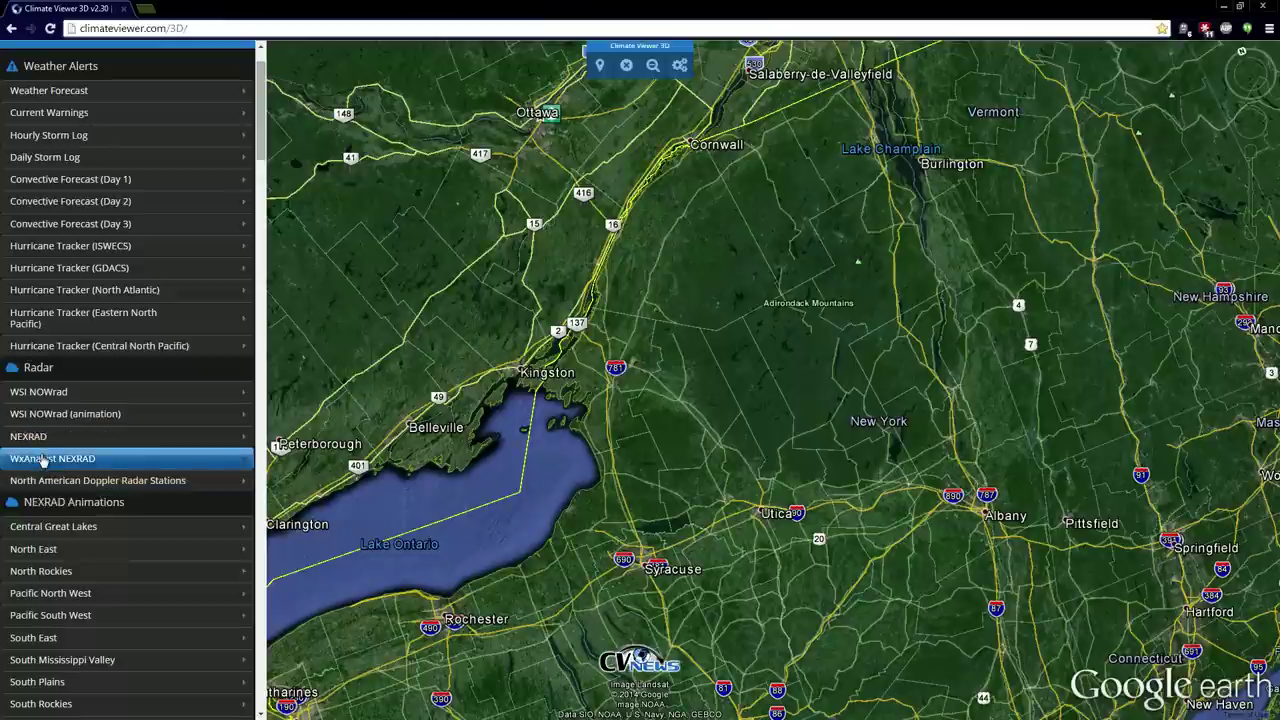
scroll(60, 465, "down", 4)
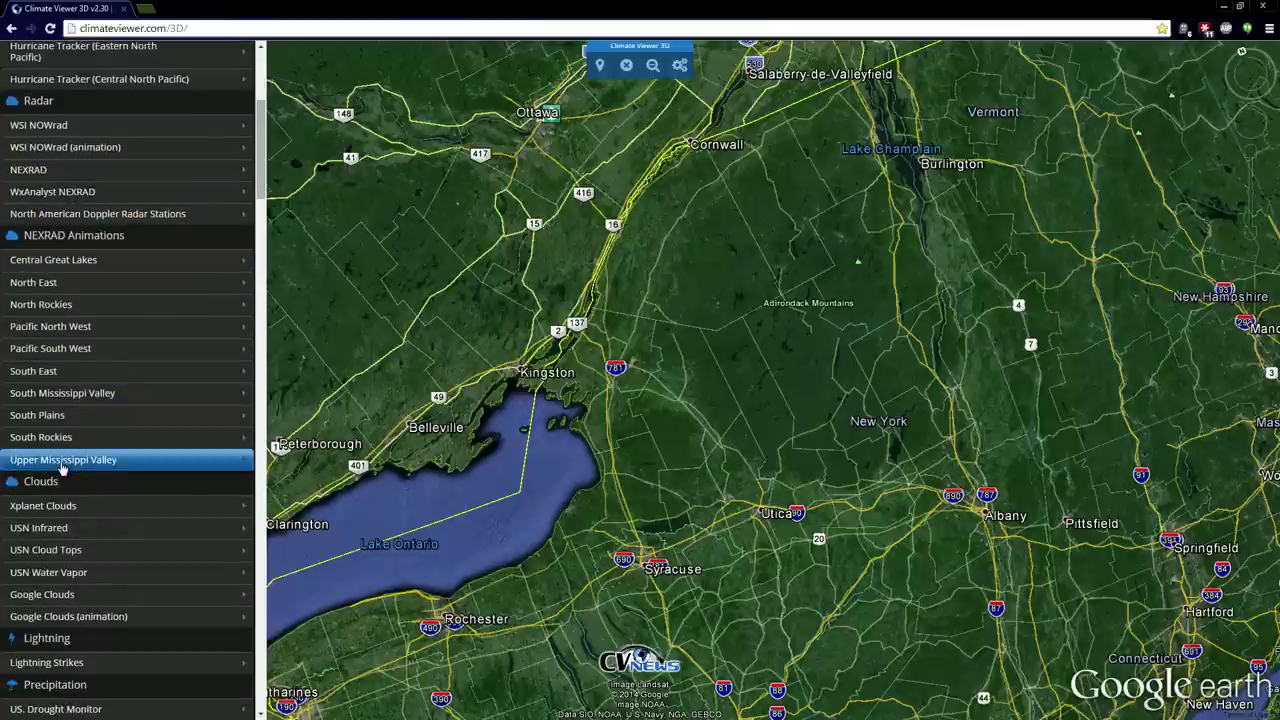
left_click(95, 462)
left_click(60, 437)
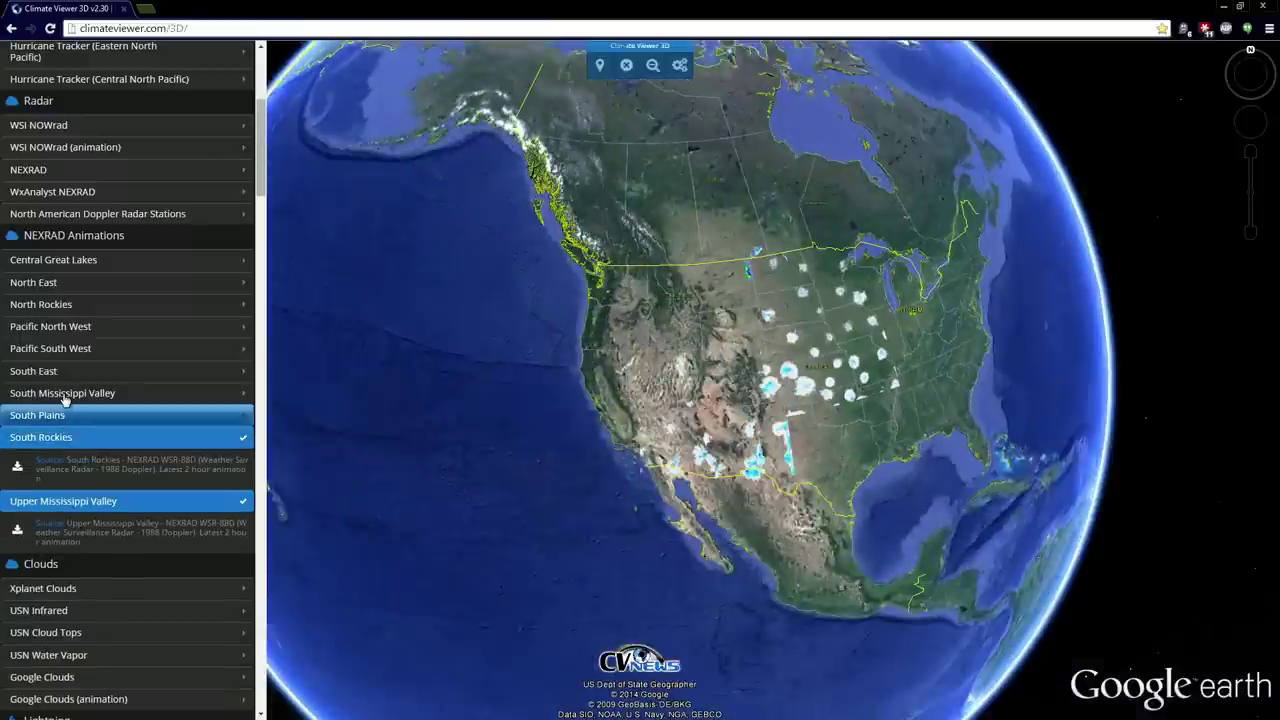
left_click(55, 415)
left_click(60, 393)
left_click(58, 371)
left_click(58, 348)
left_click(58, 326)
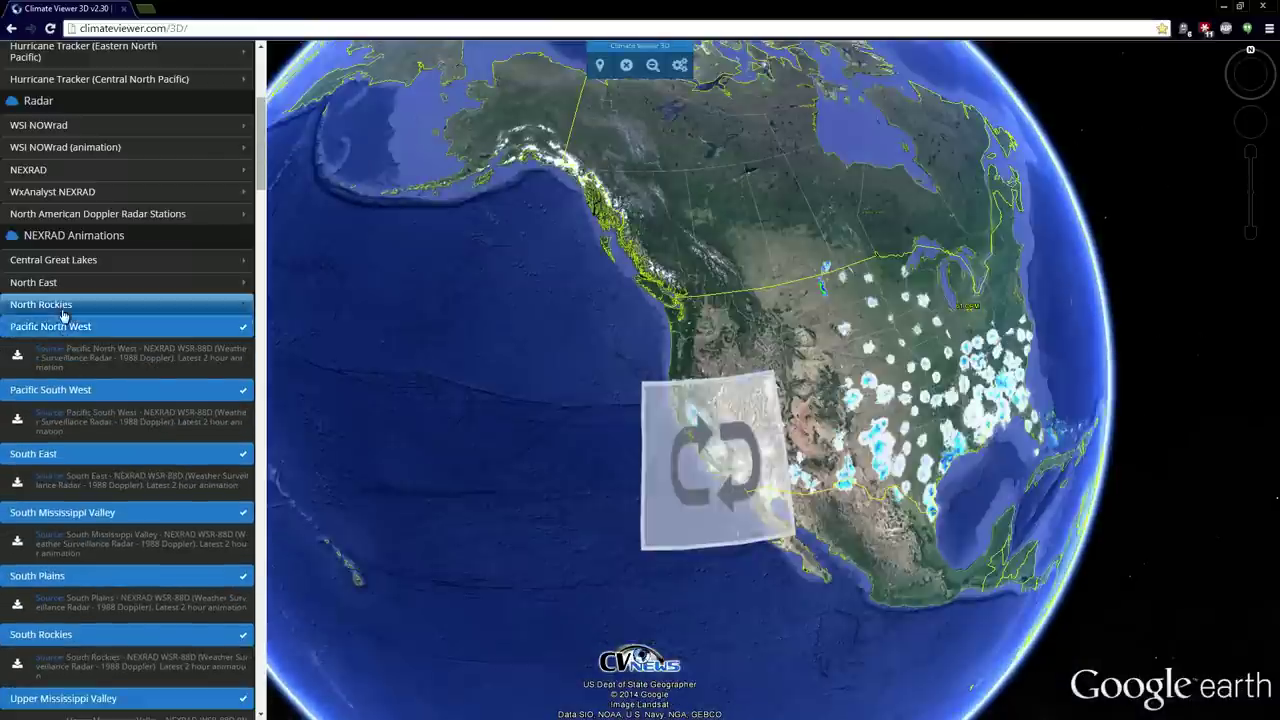
left_click(58, 304)
left_click(70, 283)
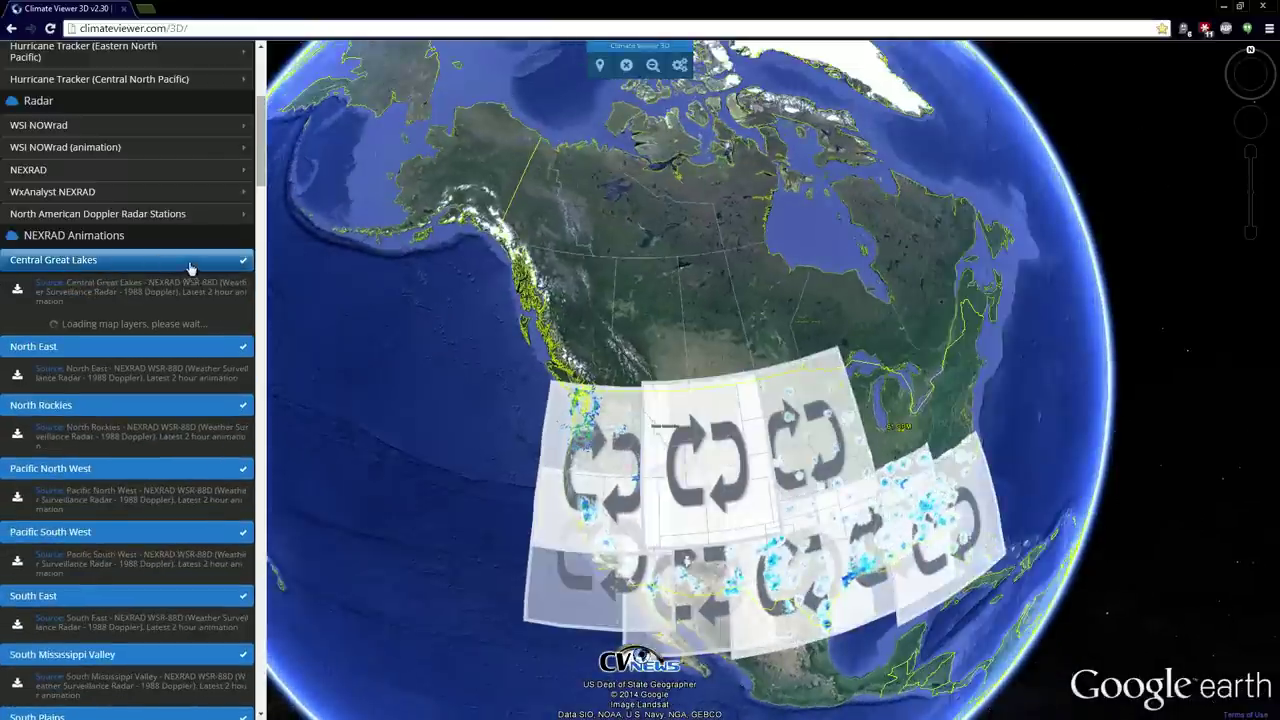
left_click(60, 260)
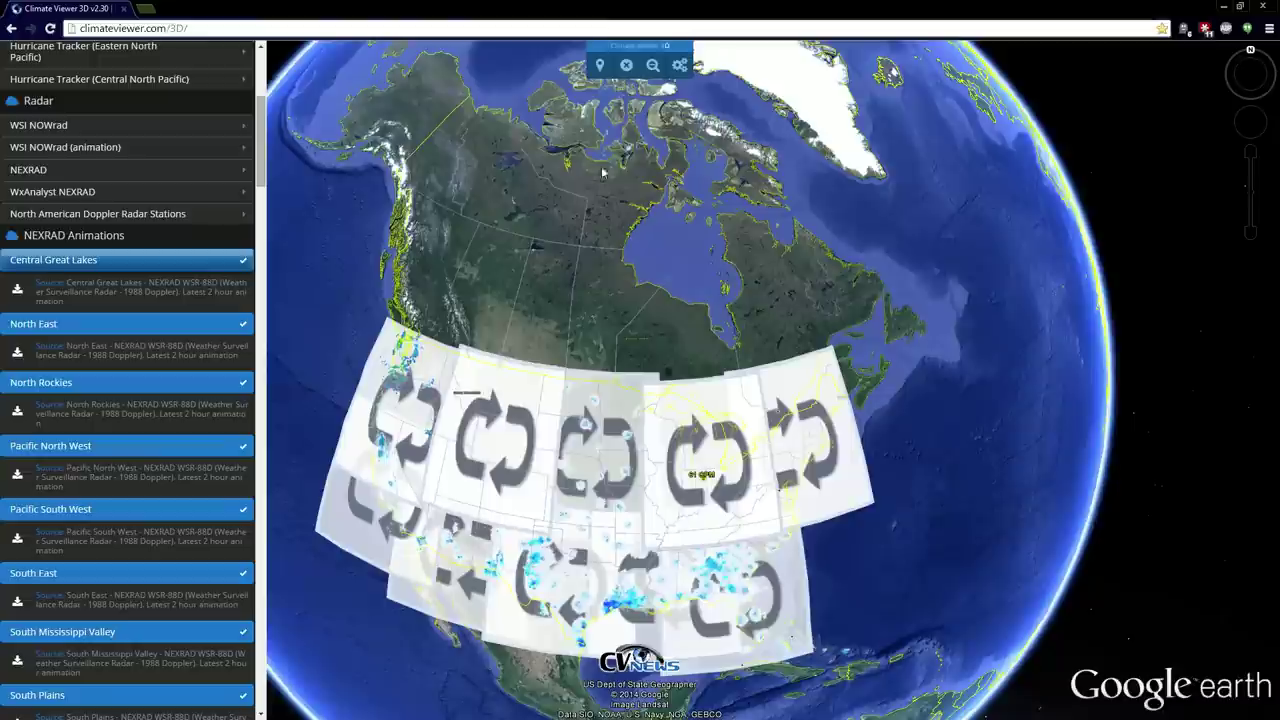
Step: Play the radar loop over the full globe, rewinding to about 10:53 am, then restore the layer list
left_click(612, 66)
left_click_drag(79, 72, 50, 73)
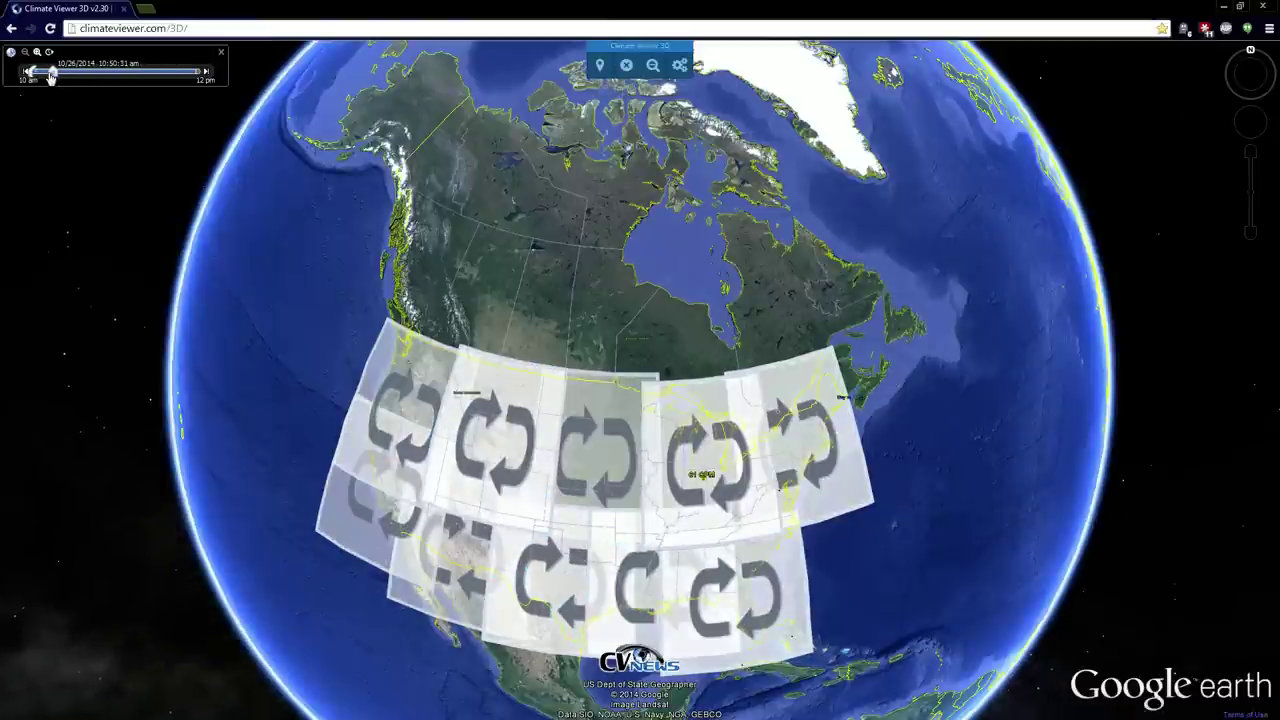
left_click(206, 73)
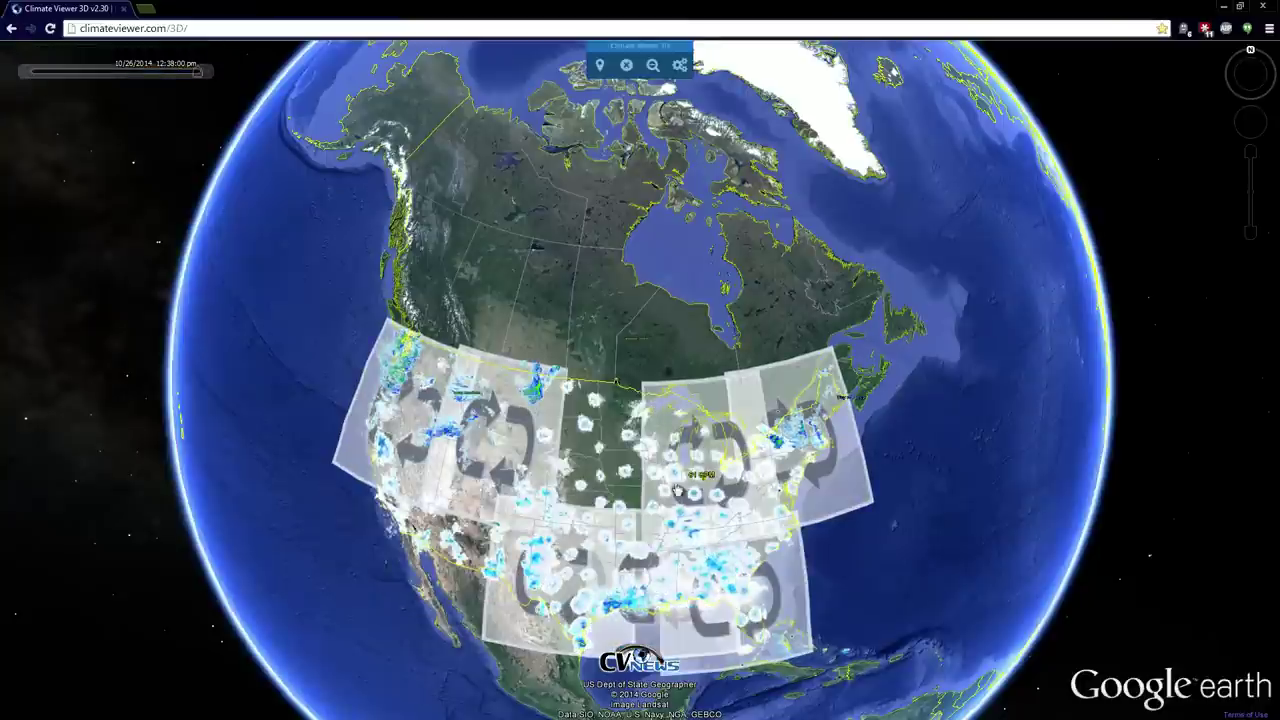
scroll(522, 405, "up", 5)
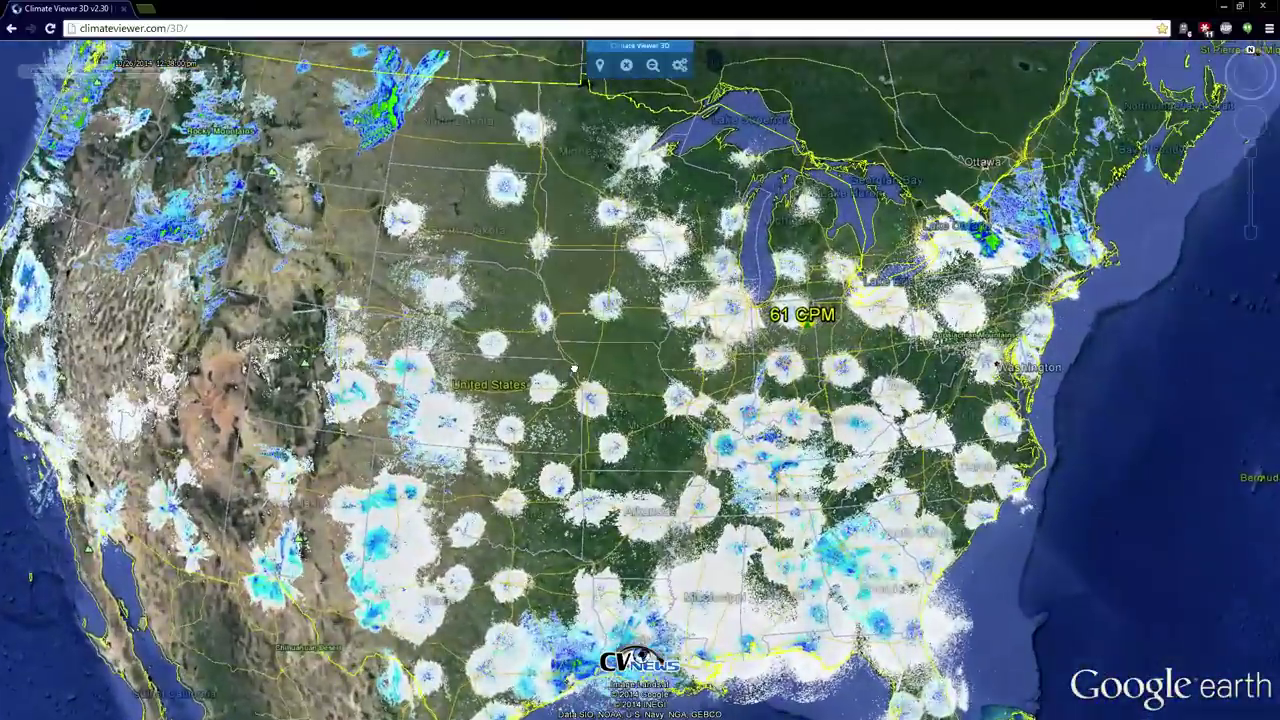
mouse_move(32, 72)
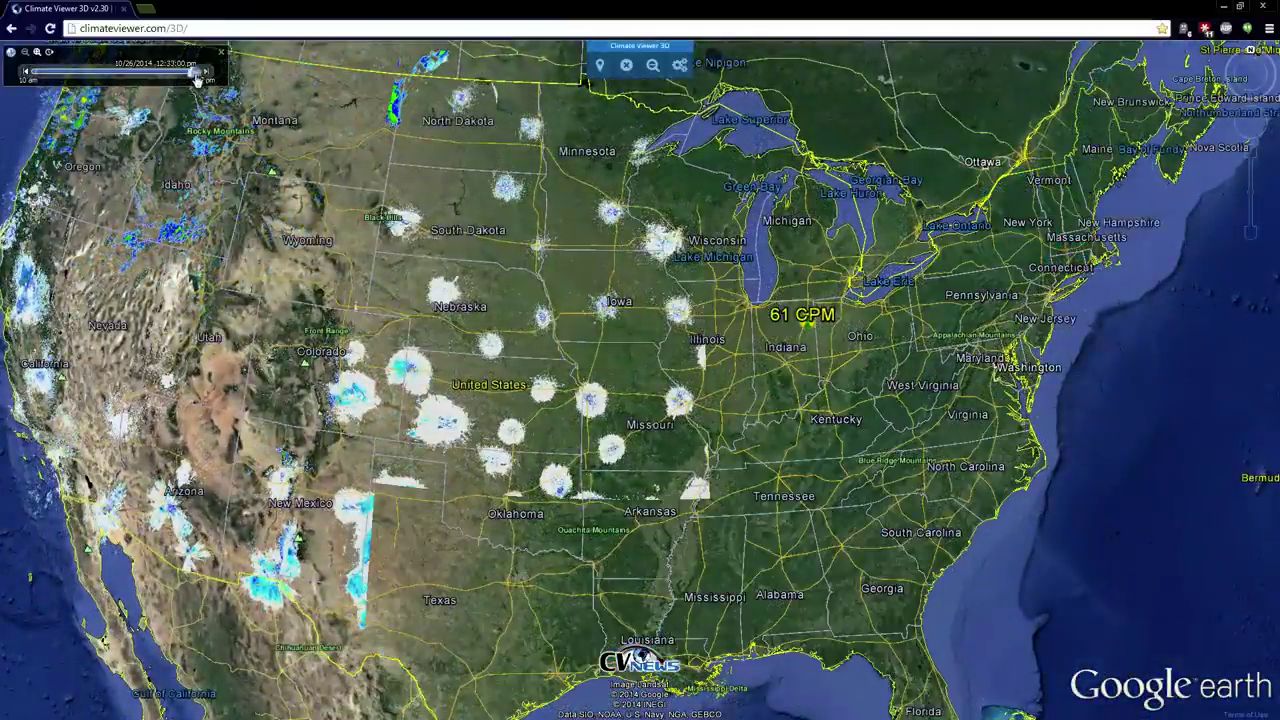
left_click_drag(197, 80, 35, 88)
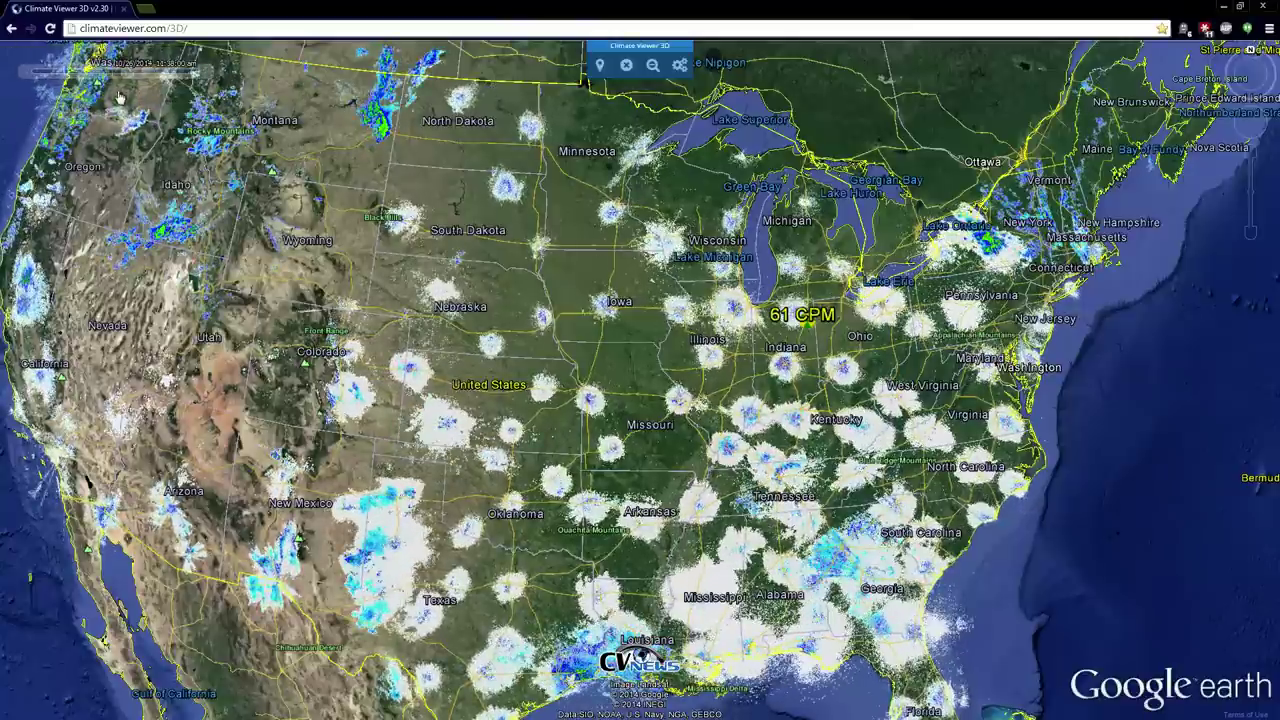
left_click(627, 67)
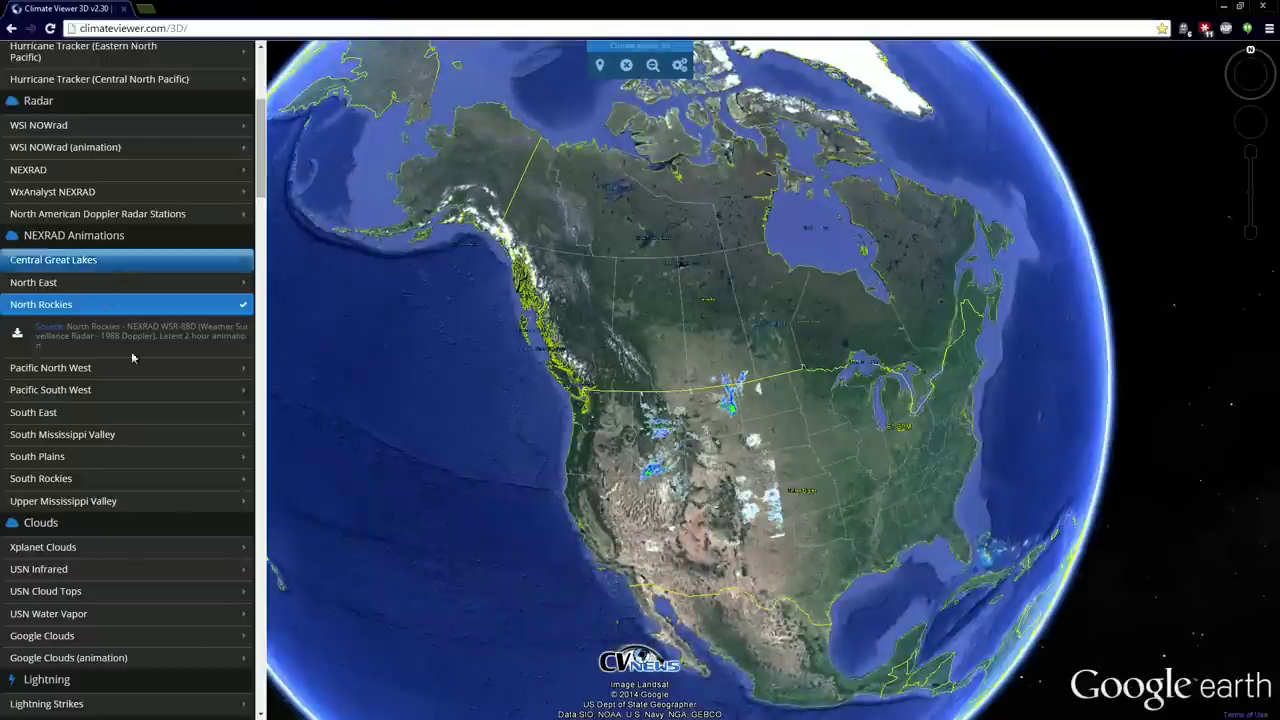
Step: Switch on the US. Drought Monitor and US. 5-day Forecast precipitation layers
scroll(104, 221, "down", 2)
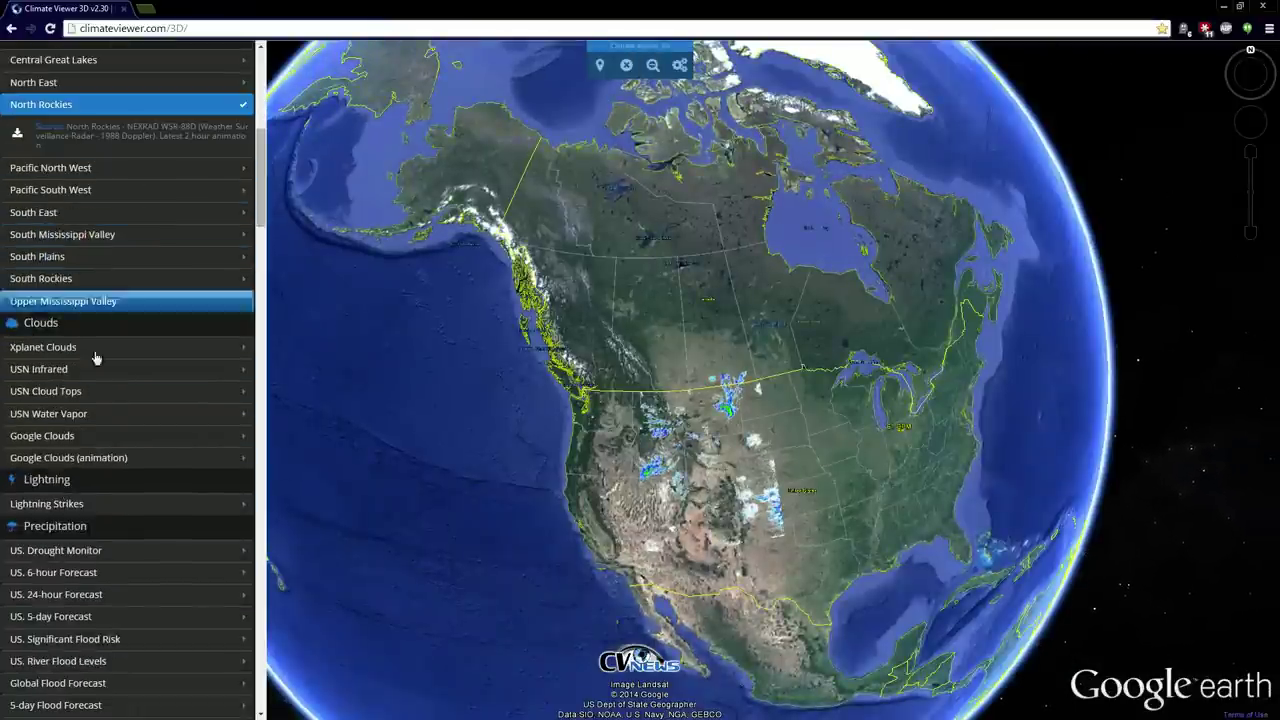
scroll(104, 250, "down", 2)
scroll(97, 236, "down", 1)
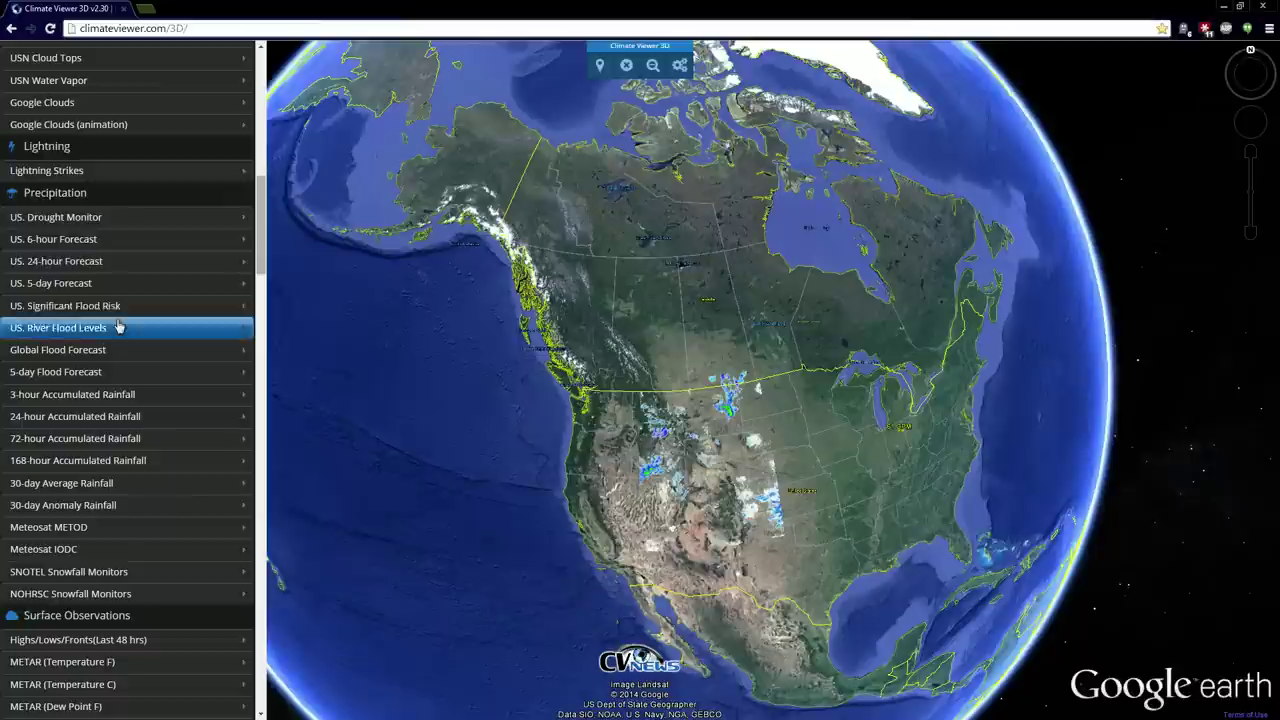
left_click(62, 218)
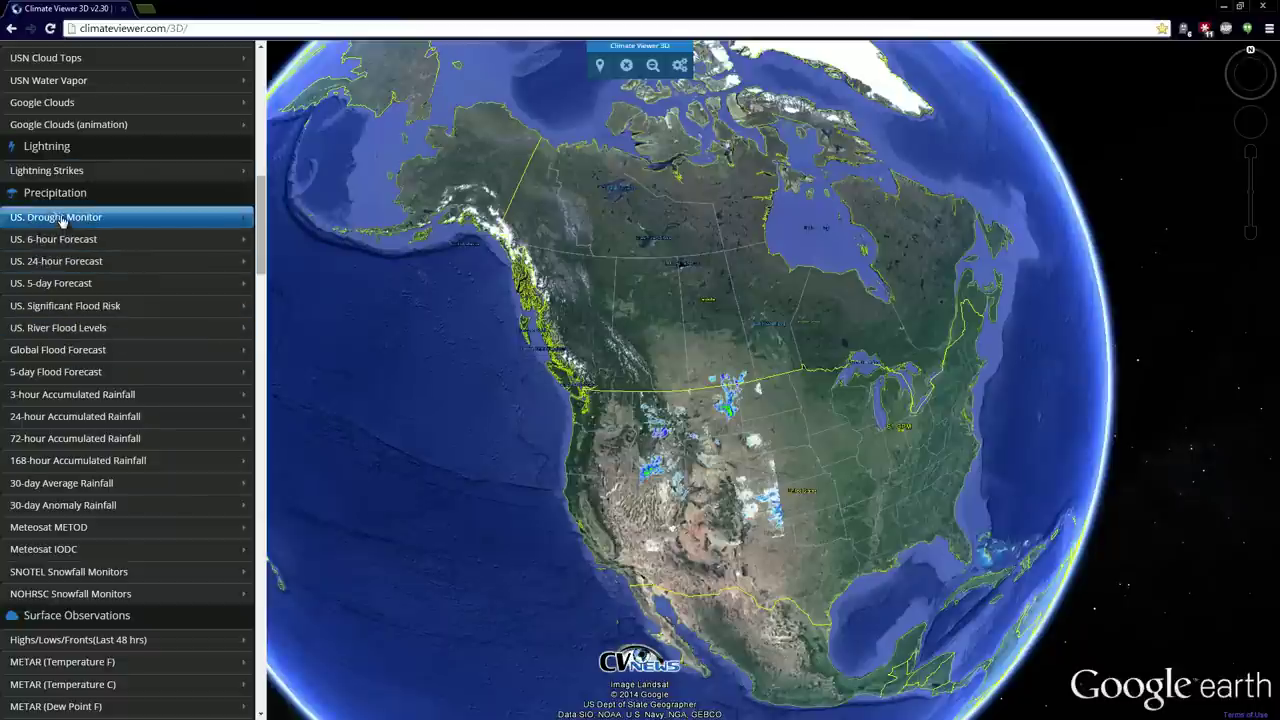
left_click(56, 346)
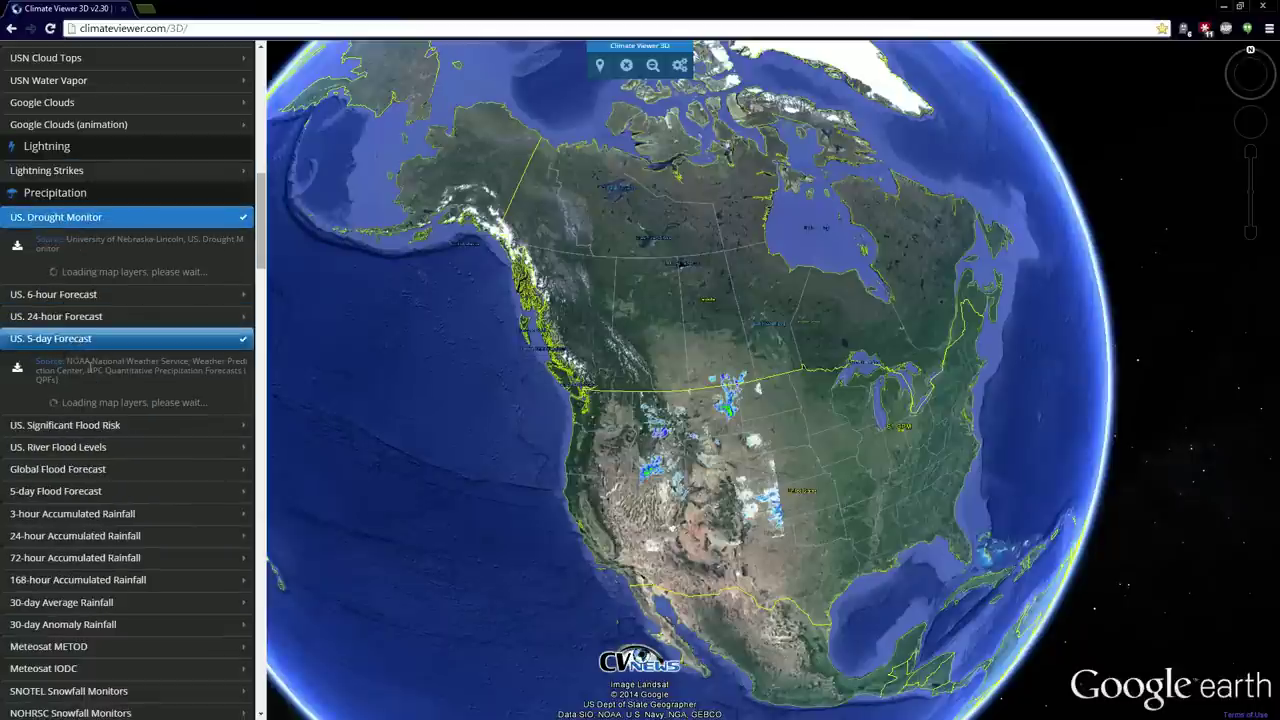